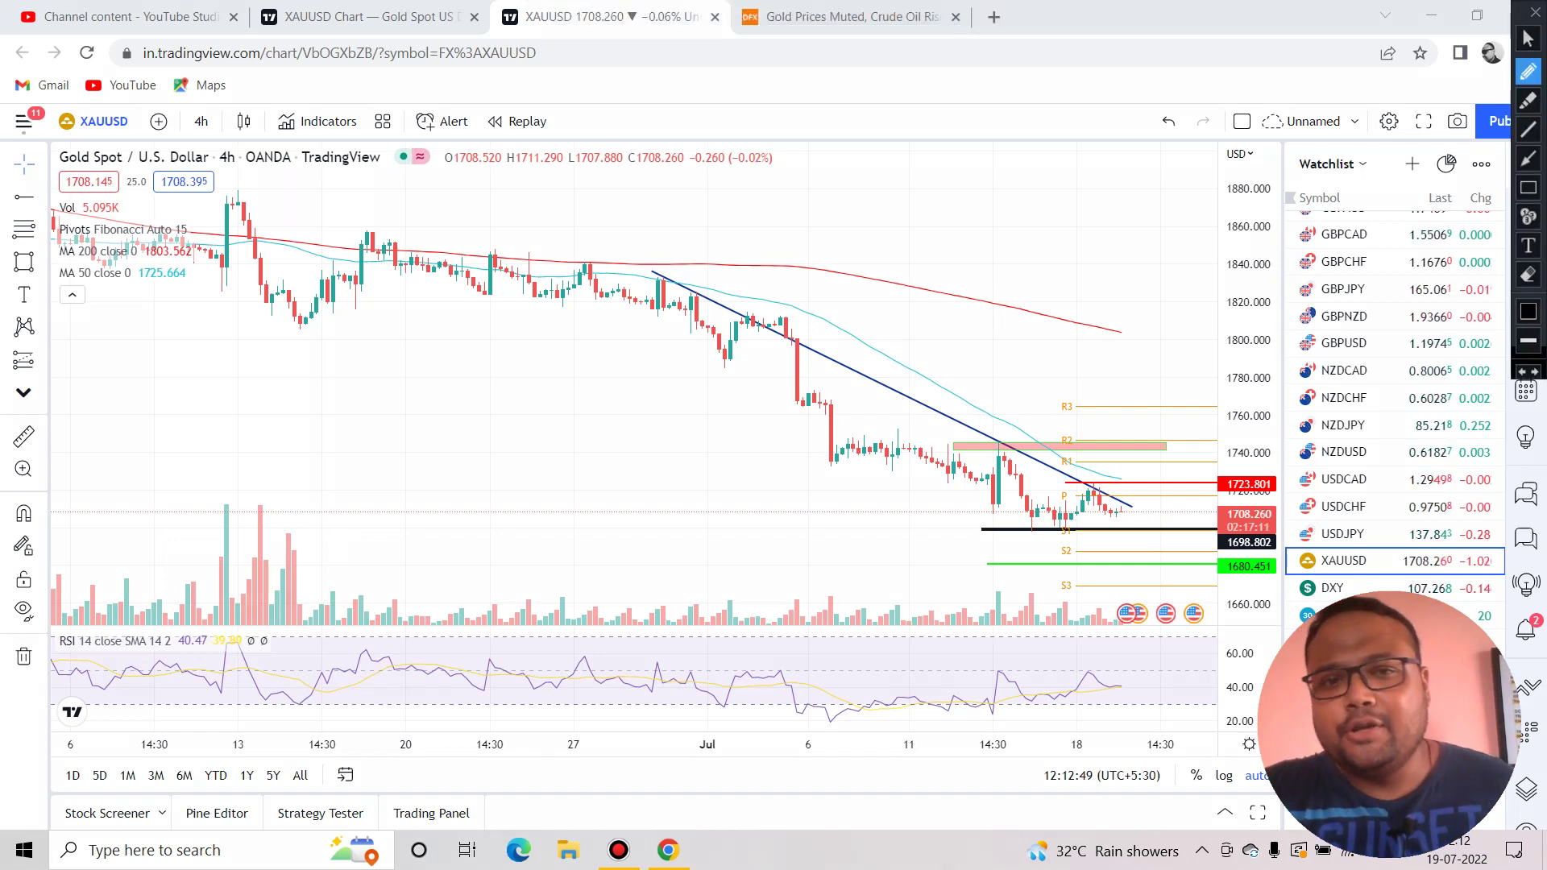
Handwrite and circle 1700 on the chart, erase it, and glance at the gold prices news article.
{"action": "mouse_move", "coordinate": [557, 359]}
{"action": "left_mouse_down"}
{"action": "mouse_move", "coordinate": [571, 512]}
{"action": "mouse_move", "coordinate": [676, 458]}
{"action": "mouse_move", "coordinate": [681, 411]}
{"action": "mouse_move", "coordinate": [721, 355]}
{"action": "mouse_move", "coordinate": [777, 383]}
{"action": "mouse_move", "coordinate": [781, 347]}
{"action": "left_mouse_up"}
{"action": "mouse_move", "coordinate": [871, 282]}
{"action": "left_mouse_down"}
{"action": "mouse_move", "coordinate": [437, 452]}
{"action": "mouse_move", "coordinate": [878, 512]}
{"action": "mouse_move", "coordinate": [927, 310]}
{"action": "mouse_move", "coordinate": [872, 281]}
{"action": "left_mouse_up"}
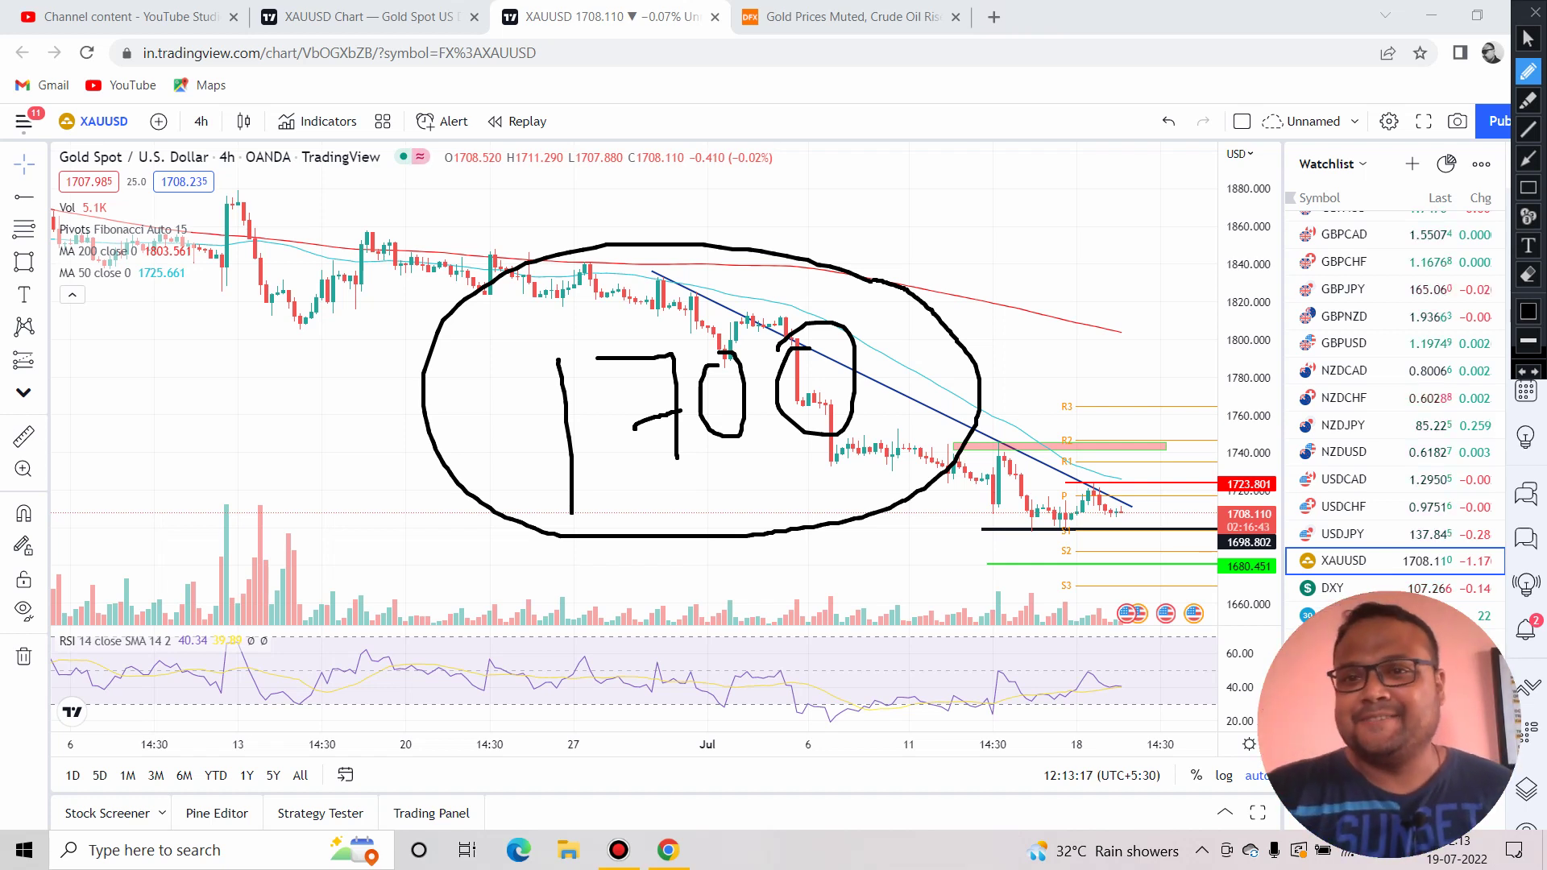
{"action": "left_click", "coordinate": [1528, 12]}
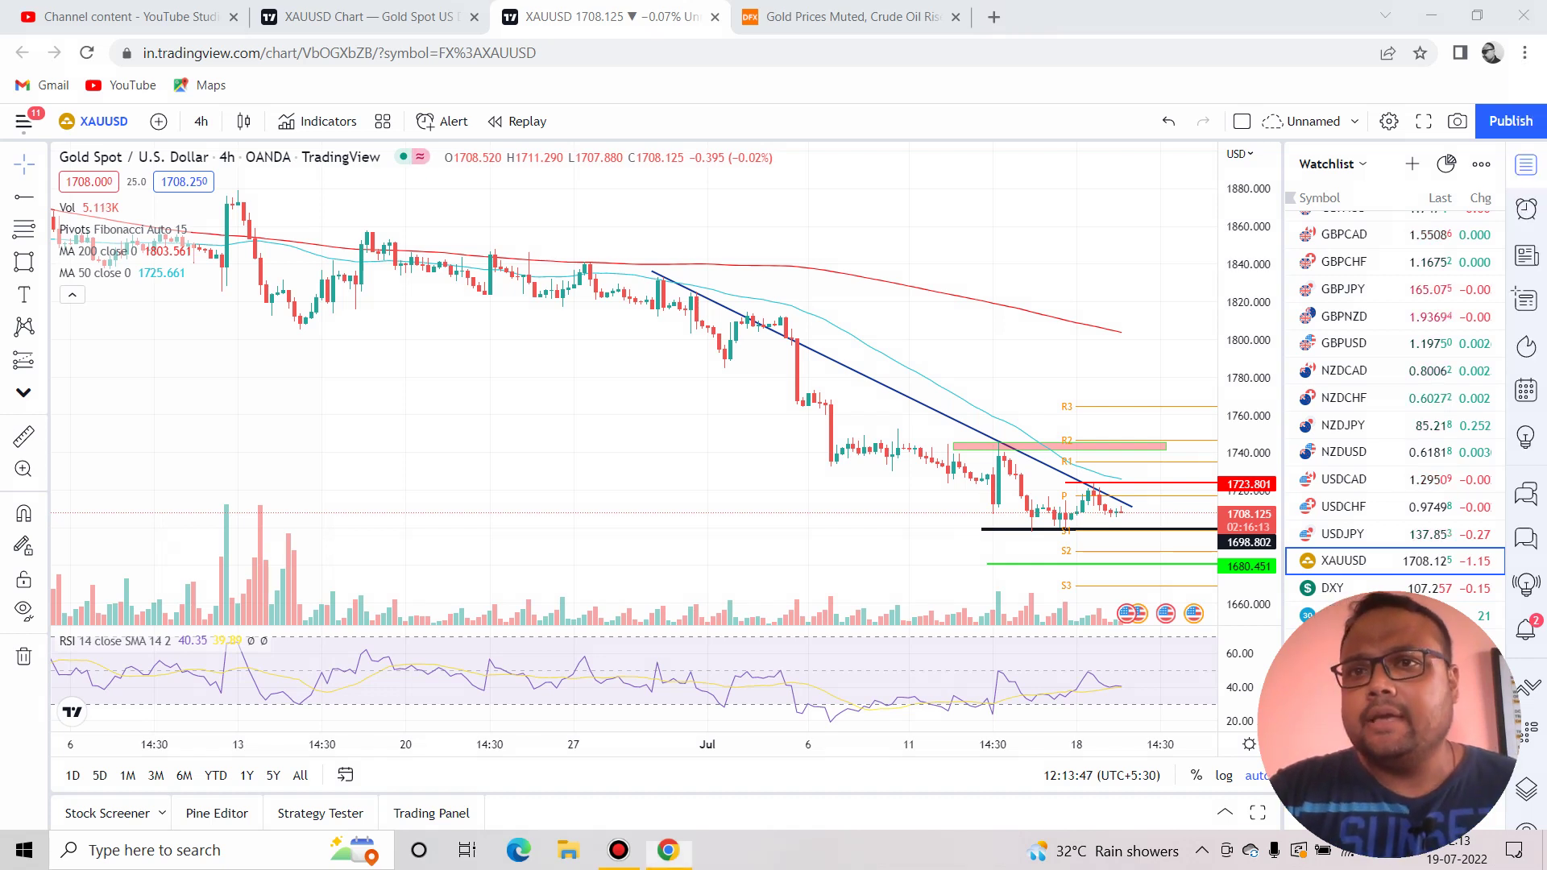
{"action": "left_click", "coordinate": [854, 17]}
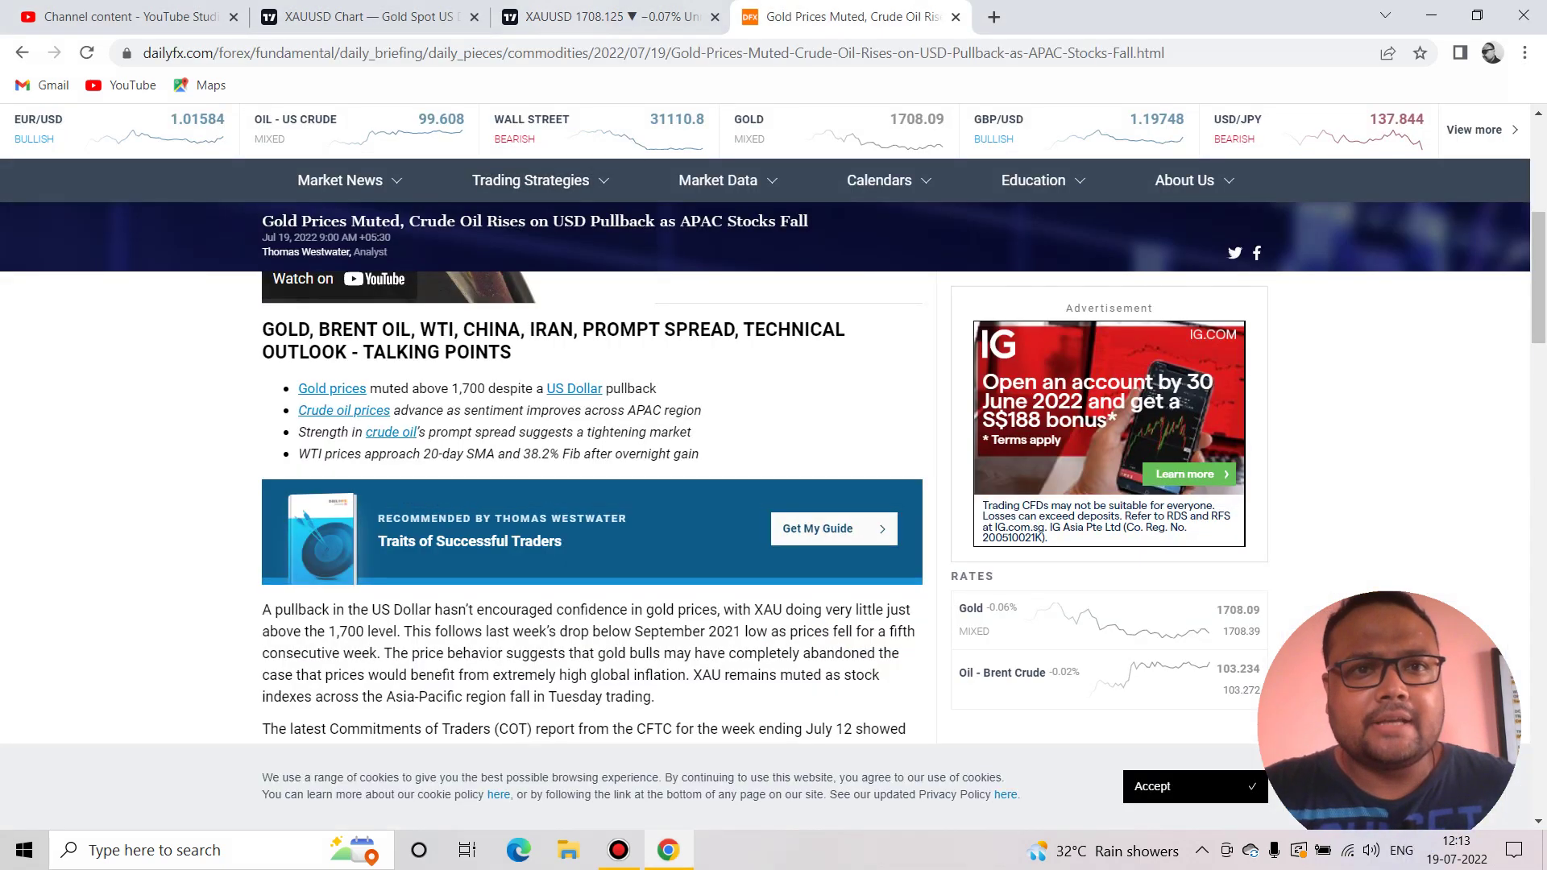
{"action": "key", "text": "ctrl+shift+Tab"}
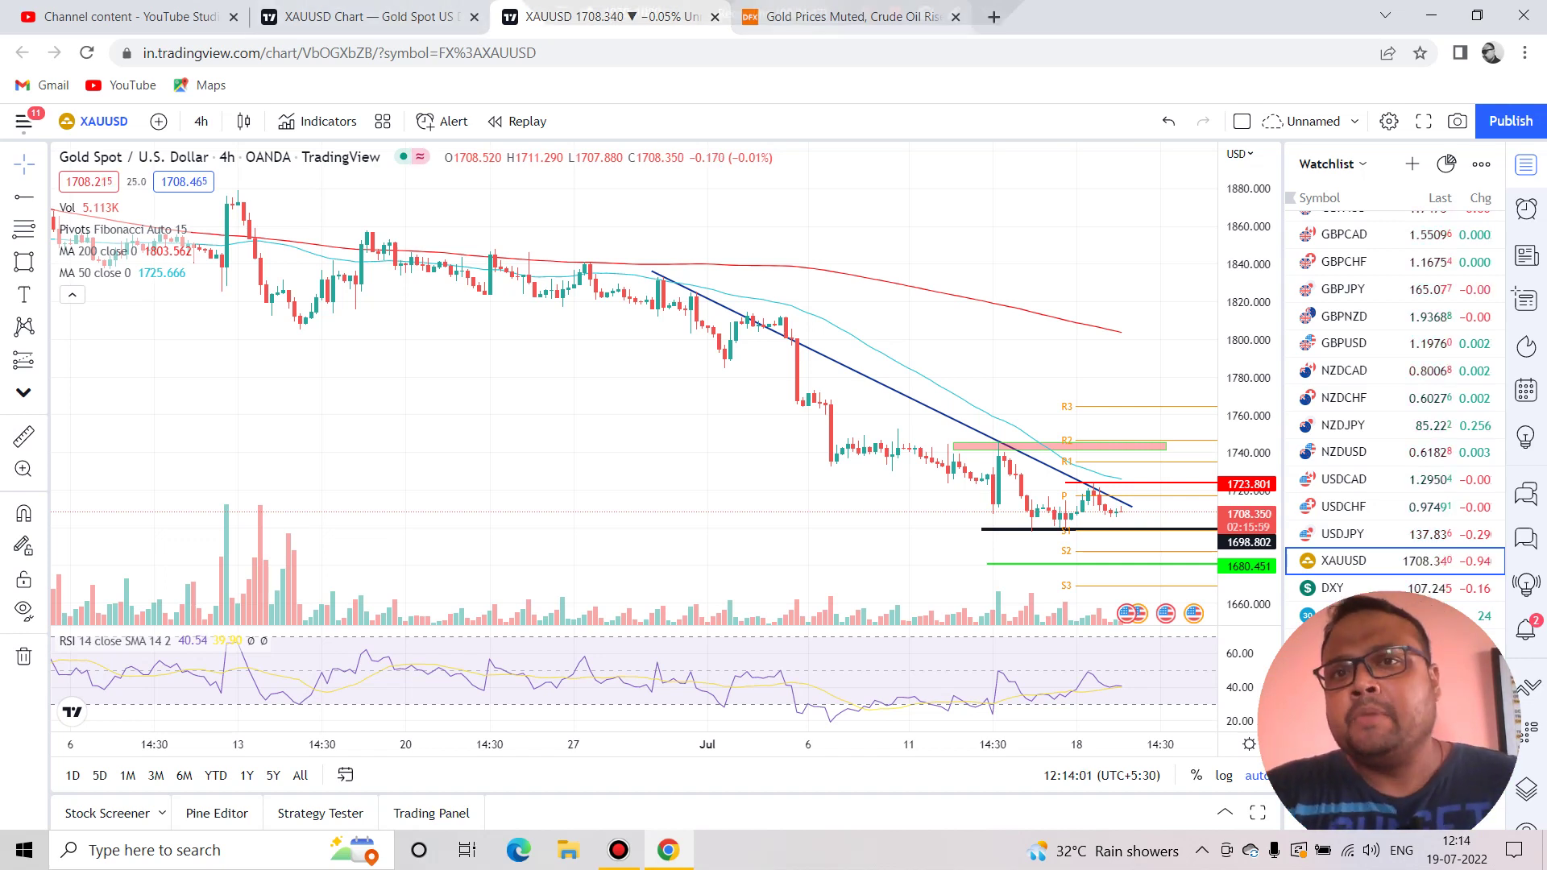
Handwrite 1700 on the chart again with the screen pen, circle it, then clear it.
{"action": "left_click", "coordinate": [953, 13]}
{"action": "mouse_move", "coordinate": [457, 391]}
{"action": "left_mouse_down"}
{"action": "mouse_move", "coordinate": [469, 478]}
{"action": "mouse_move", "coordinate": [534, 457]}
{"action": "left_mouse_up"}
{"action": "left_click_drag", "start_coordinate": [499, 410], "coordinate": [586, 380]}
{"action": "mouse_move", "coordinate": [584, 326]}
{"action": "left_mouse_down"}
{"action": "mouse_move", "coordinate": [486, 509]}
{"action": "mouse_move", "coordinate": [637, 373]}
{"action": "mouse_move", "coordinate": [580, 328]}
{"action": "left_mouse_up"}
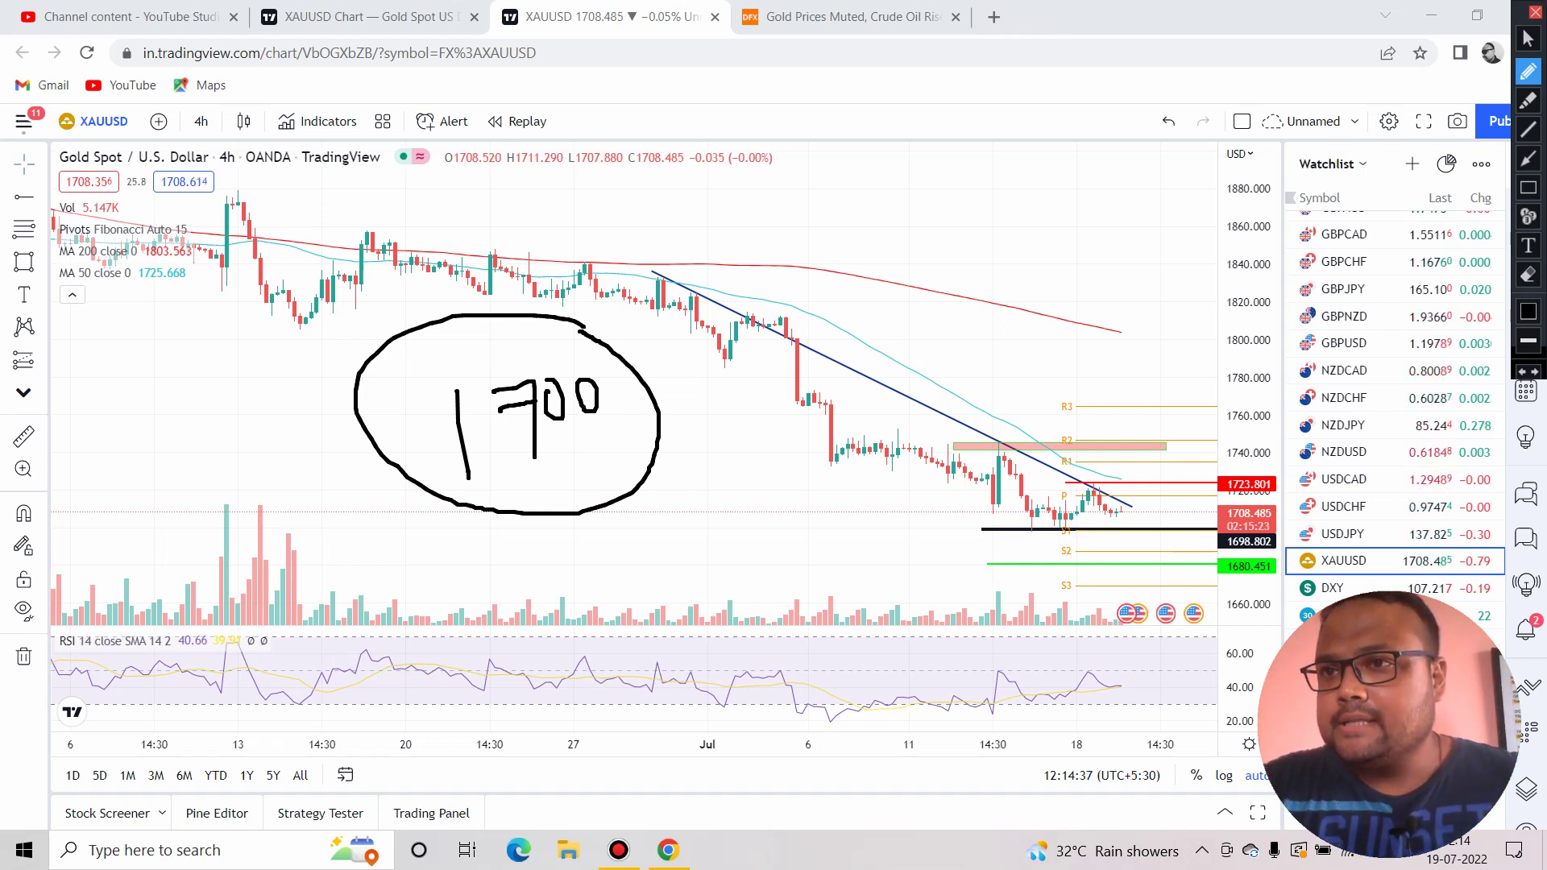
{"action": "key", "text": "Escape"}
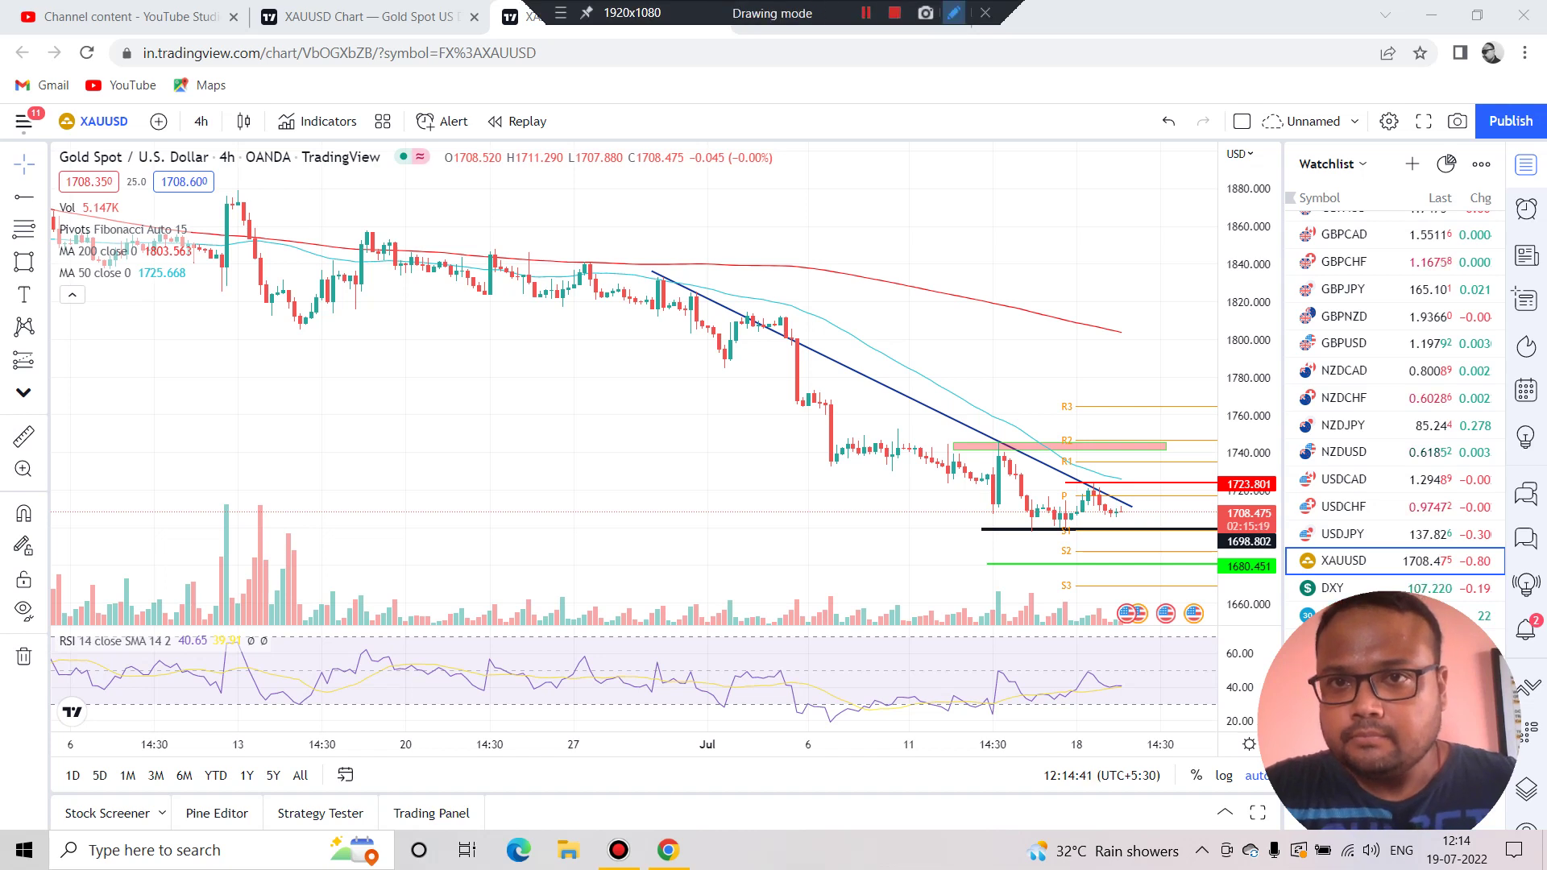
Write the 1723-24 target at the chart's upper right and circle it.
{"action": "key", "text": "ctrl+shift+d"}
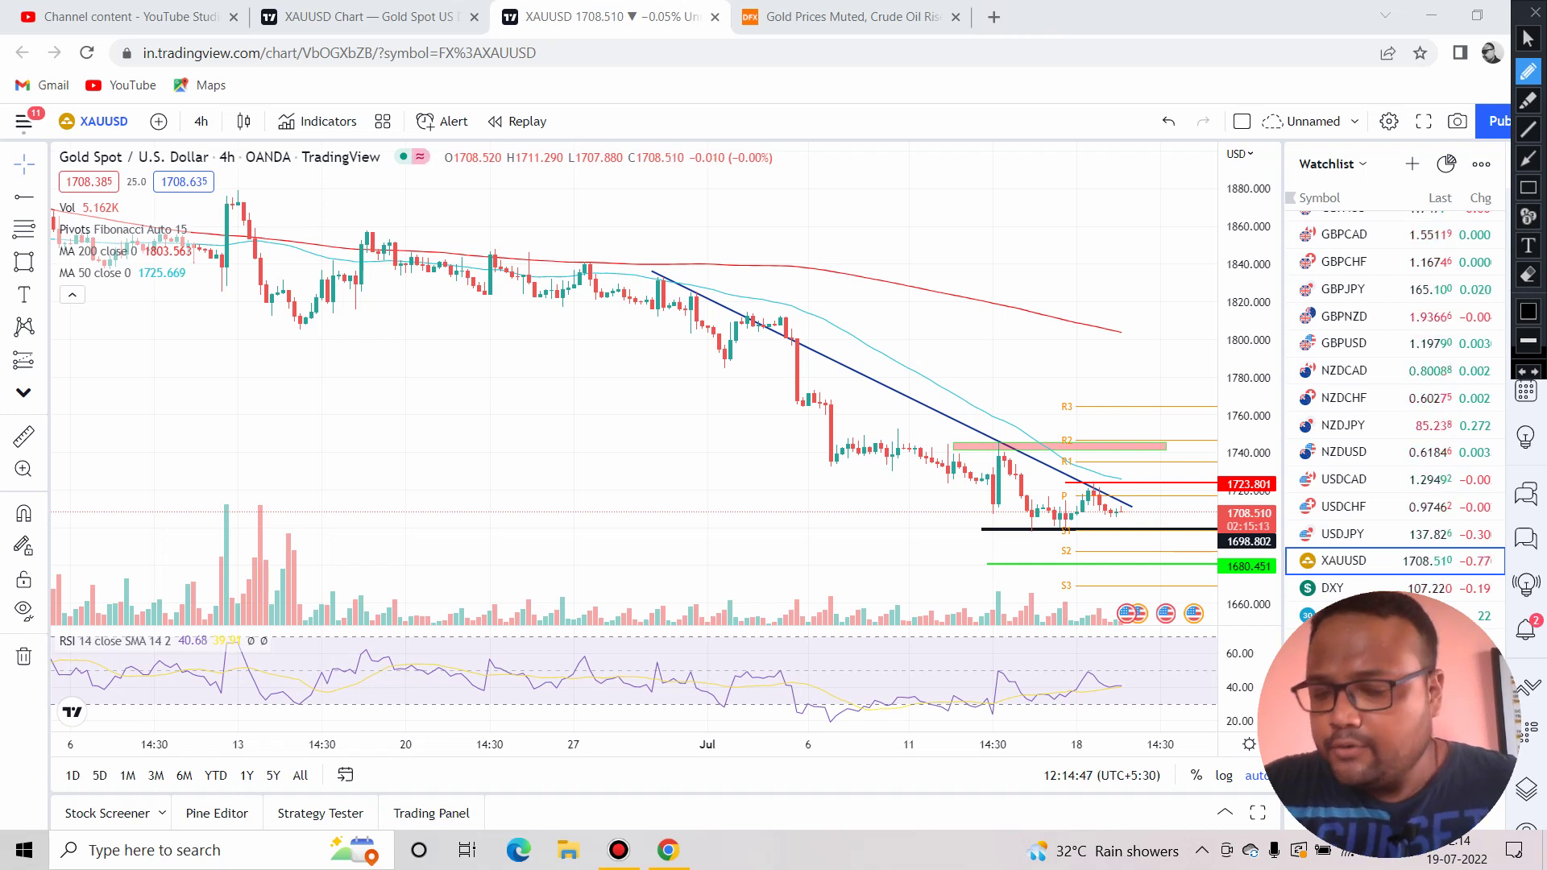
{"action": "mouse_move", "coordinate": [909, 205]}
{"action": "left_mouse_down"}
{"action": "mouse_move", "coordinate": [910, 268]}
{"action": "mouse_move", "coordinate": [961, 265]}
{"action": "mouse_move", "coordinate": [976, 244]}
{"action": "left_mouse_up"}
{"action": "mouse_move", "coordinate": [999, 216]}
{"action": "left_mouse_down"}
{"action": "mouse_move", "coordinate": [999, 256]}
{"action": "mouse_move", "coordinate": [1030, 249]}
{"action": "left_mouse_up"}
{"action": "mouse_move", "coordinate": [1034, 200]}
{"action": "left_mouse_down"}
{"action": "mouse_move", "coordinate": [1065, 258]}
{"action": "mouse_move", "coordinate": [1141, 227]}
{"action": "mouse_move", "coordinate": [1256, 244]}
{"action": "left_mouse_up"}
{"action": "mouse_move", "coordinate": [1303, 113]}
{"action": "left_mouse_down"}
{"action": "mouse_move", "coordinate": [1257, 101]}
{"action": "mouse_move", "coordinate": [878, 327]}
{"action": "mouse_move", "coordinate": [1301, 197]}
{"action": "mouse_move", "coordinate": [1232, 102]}
{"action": "left_mouse_up"}
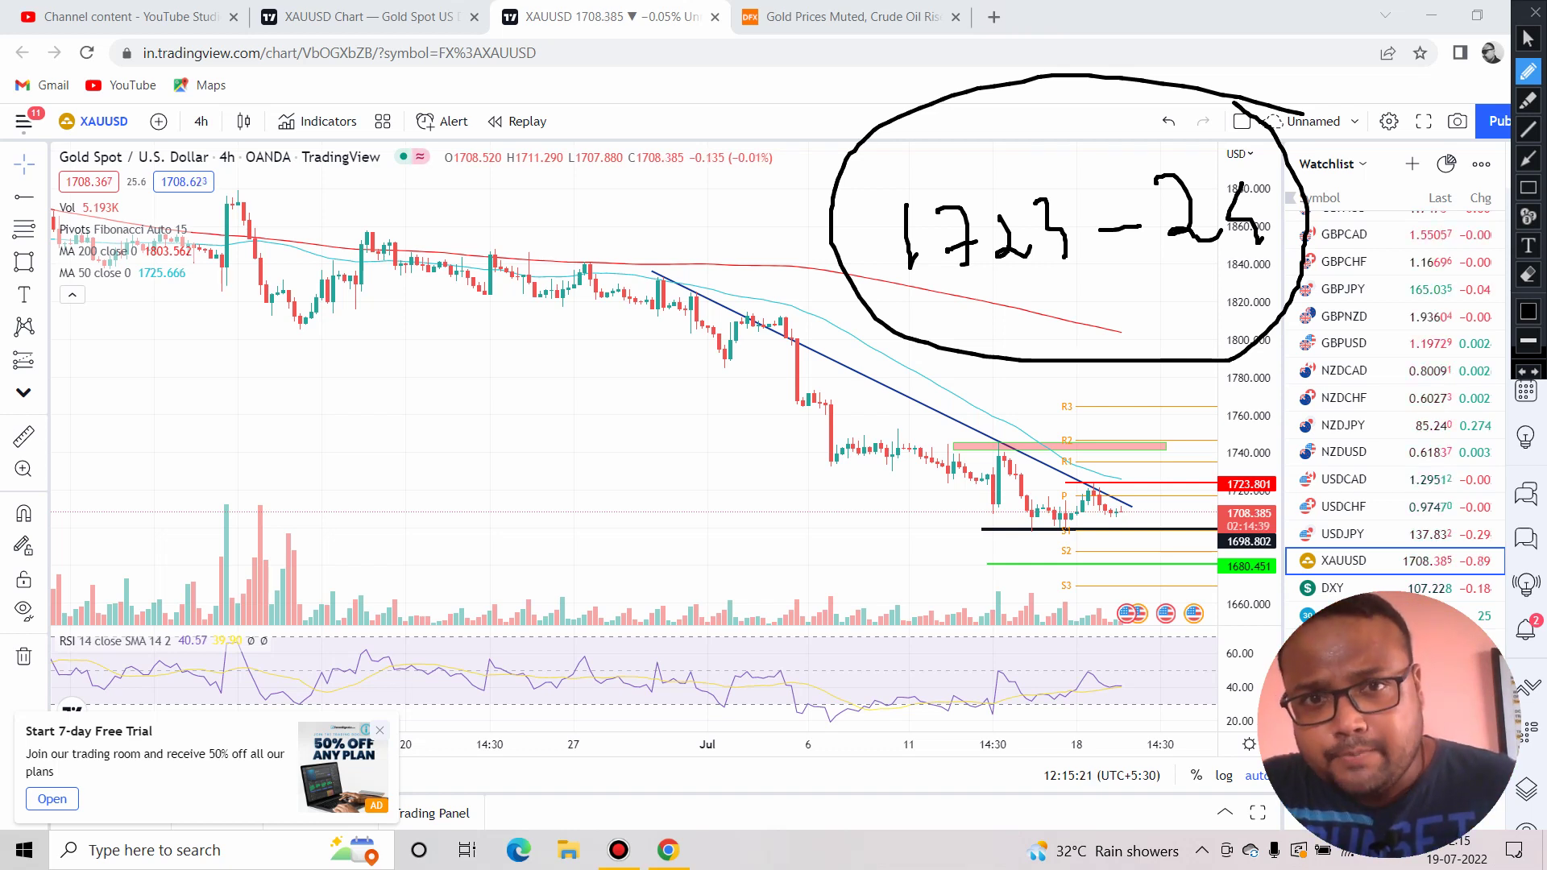
Mark the high near 1723, sketch a path above R2 and an arrow at the earlier drop, then clear.
{"action": "left_click_drag", "start_coordinate": [1049, 489], "coordinate": [1077, 499]}
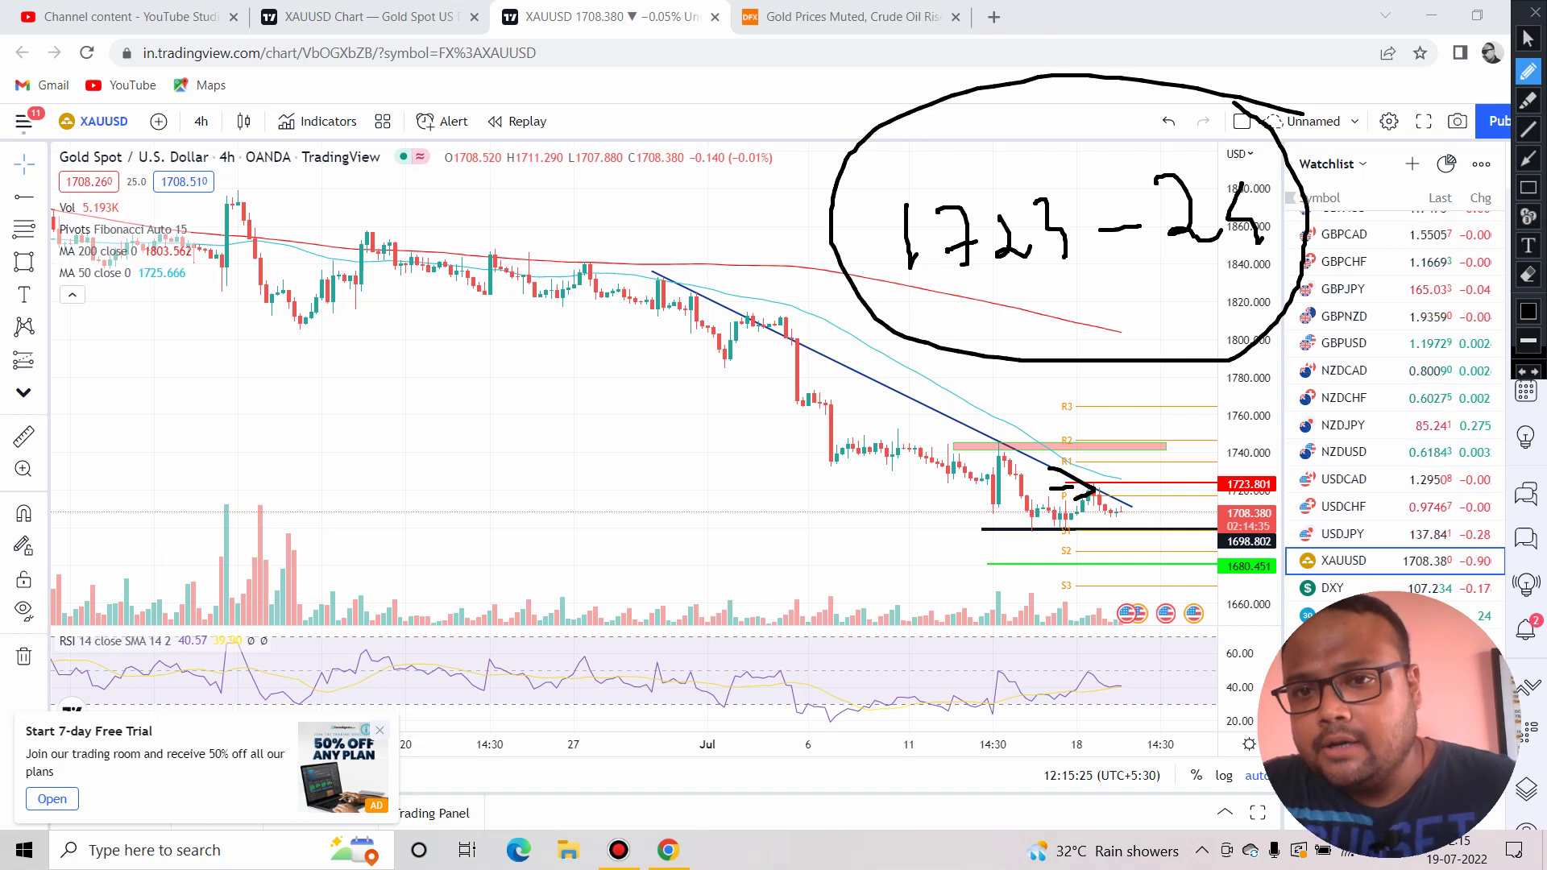
{"action": "left_click_drag", "start_coordinate": [981, 411], "coordinate": [1112, 476]}
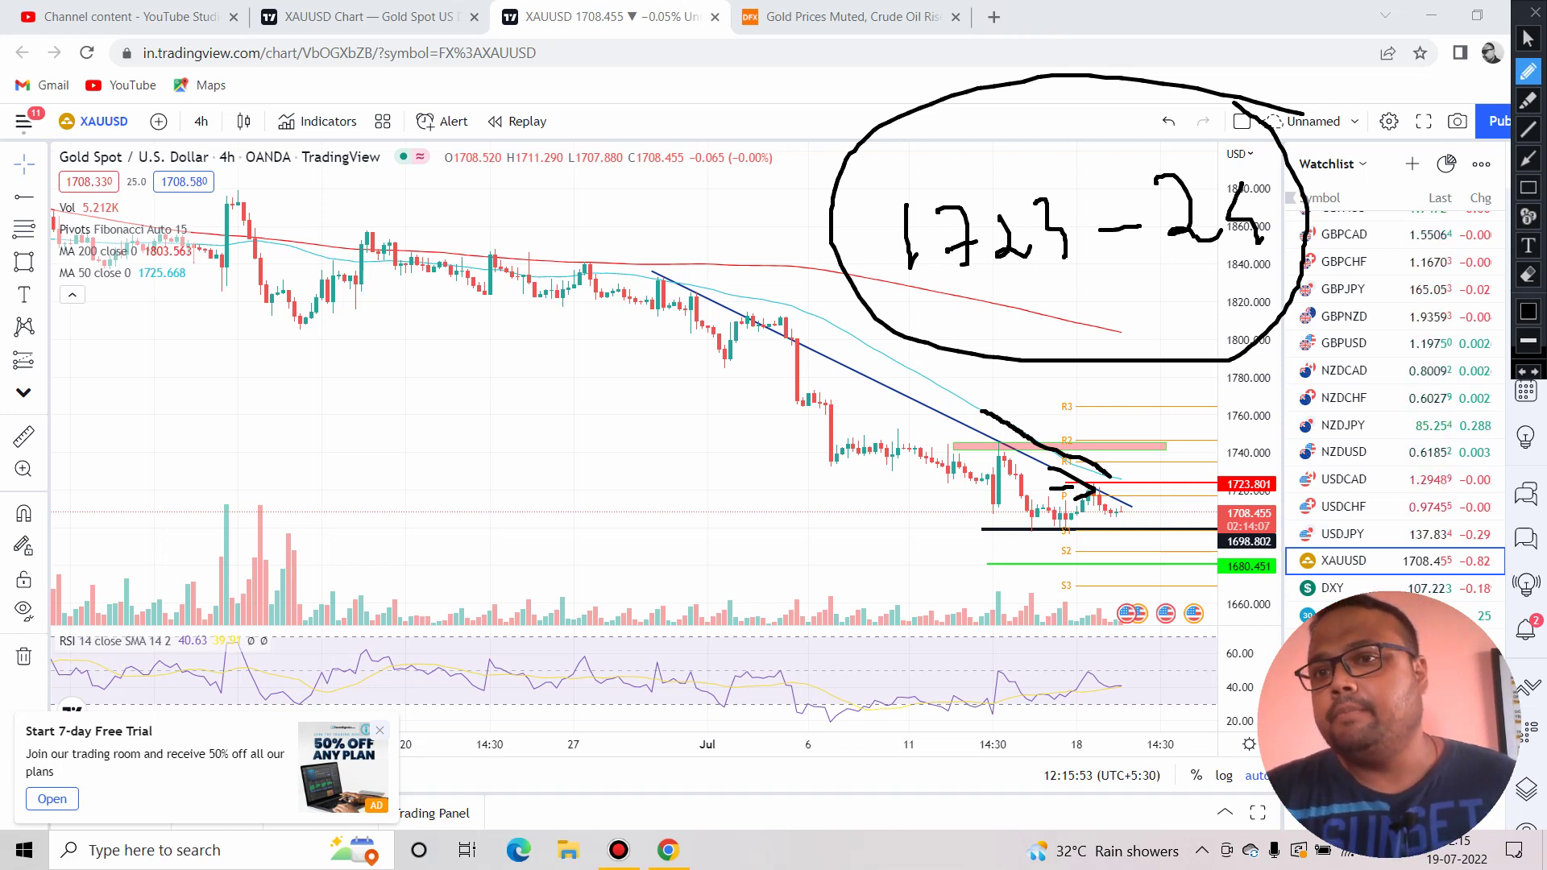
{"action": "left_click_drag", "start_coordinate": [465, 412], "coordinate": [703, 362]}
{"action": "mouse_move", "coordinate": [560, 282]}
{"action": "left_mouse_down"}
{"action": "mouse_move", "coordinate": [643, 300]}
{"action": "mouse_move", "coordinate": [707, 465]}
{"action": "left_mouse_up"}
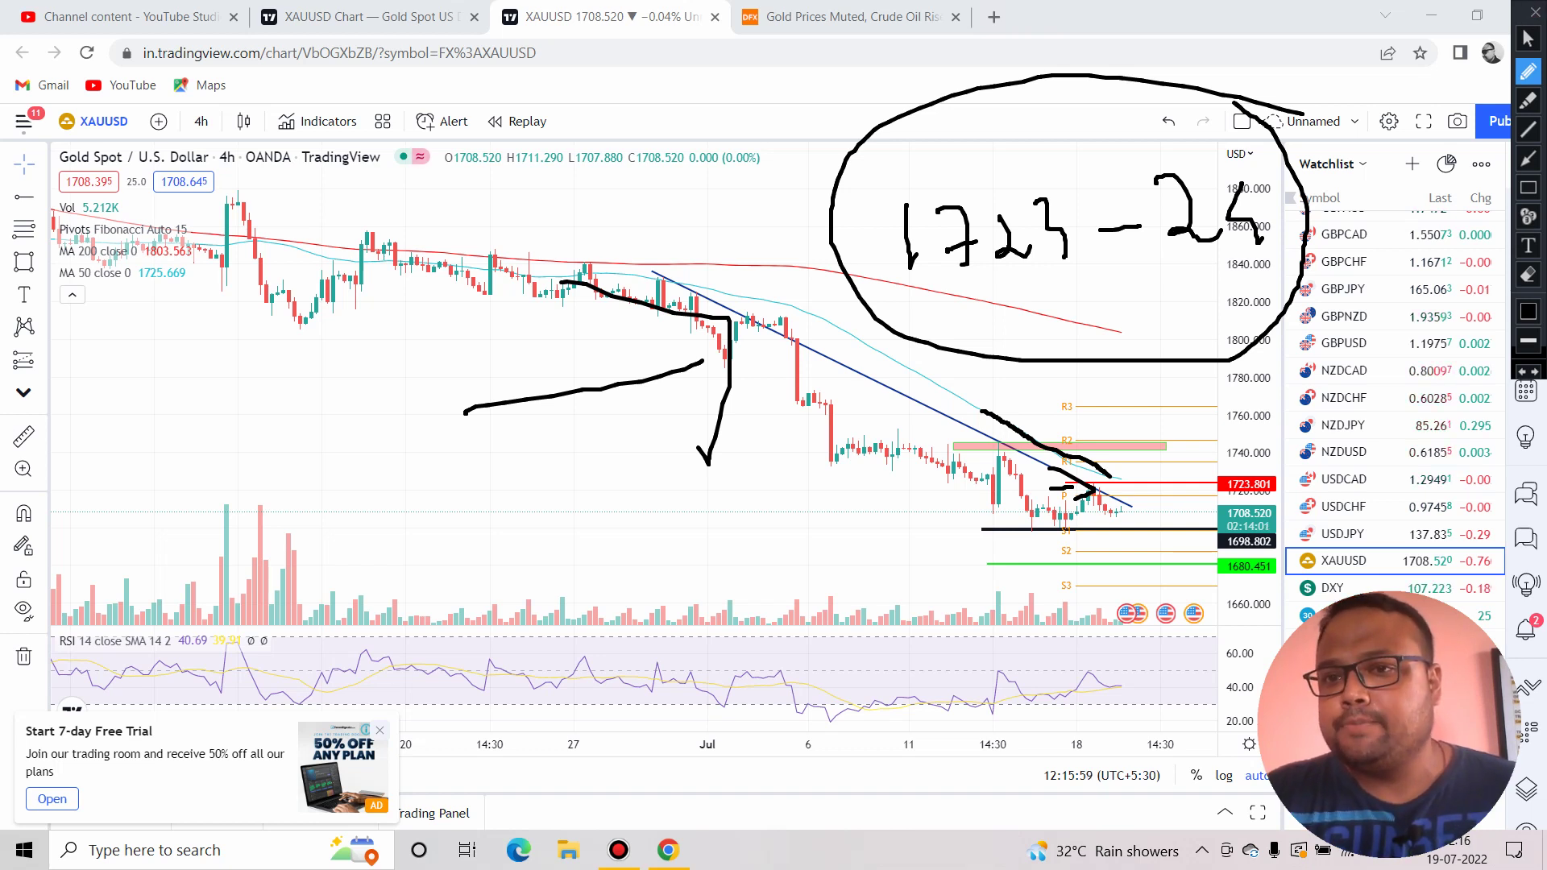
{"action": "key", "text": "Escape"}
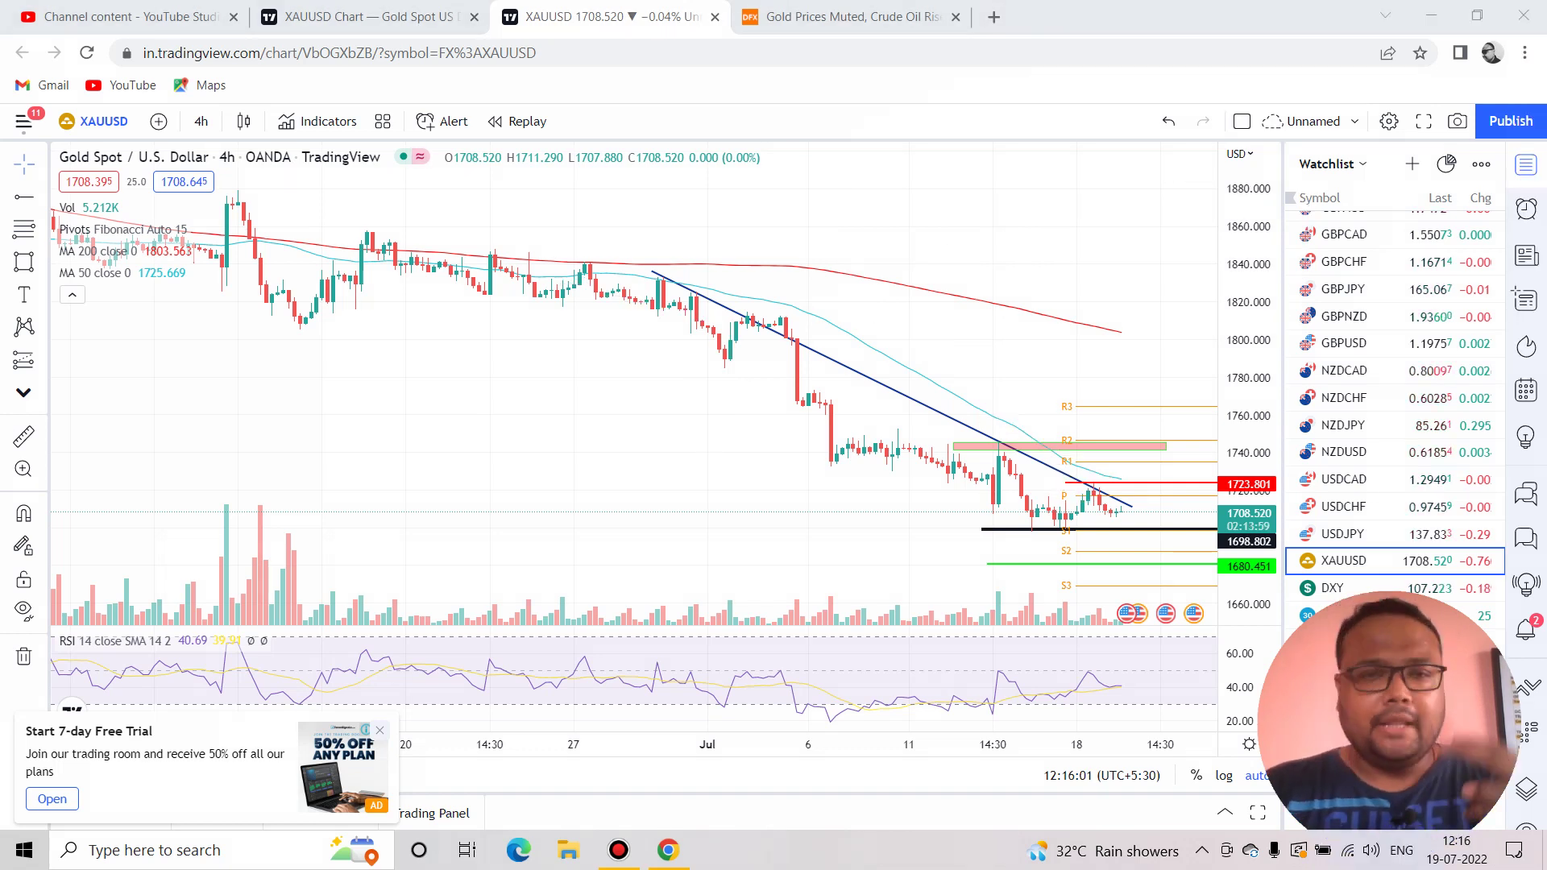
Zoom in on recent candles, circle those near 1723 at the trendline, then clear the circle.
{"action": "scroll", "coordinate": [668, 535], "scroll_direction": "up", "scroll_amount": 5}
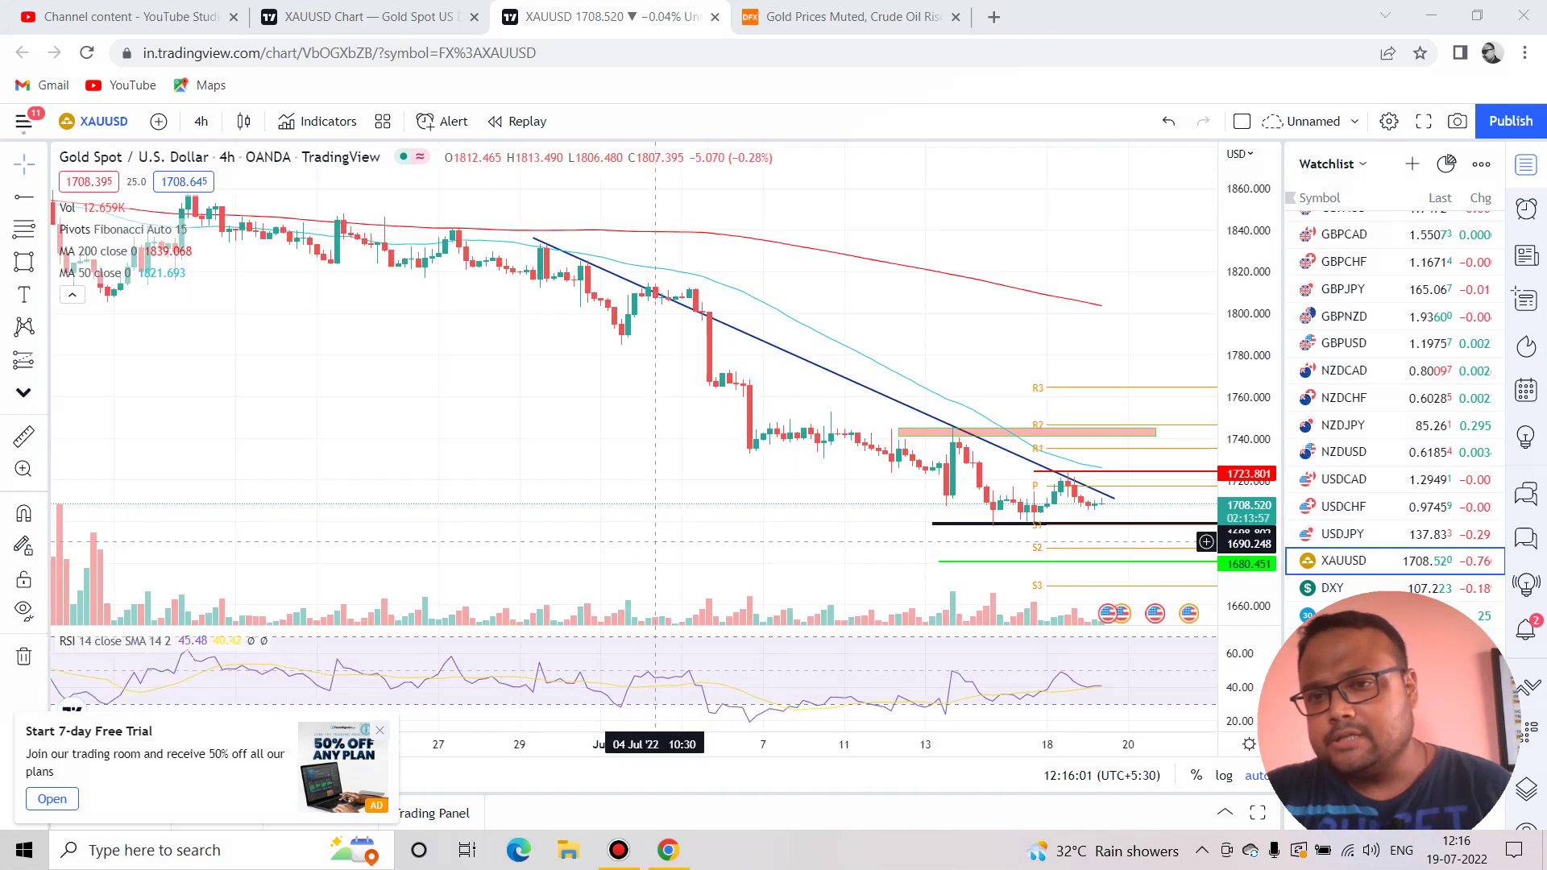
{"action": "scroll", "coordinate": [667, 535], "scroll_direction": "up", "scroll_amount": 2}
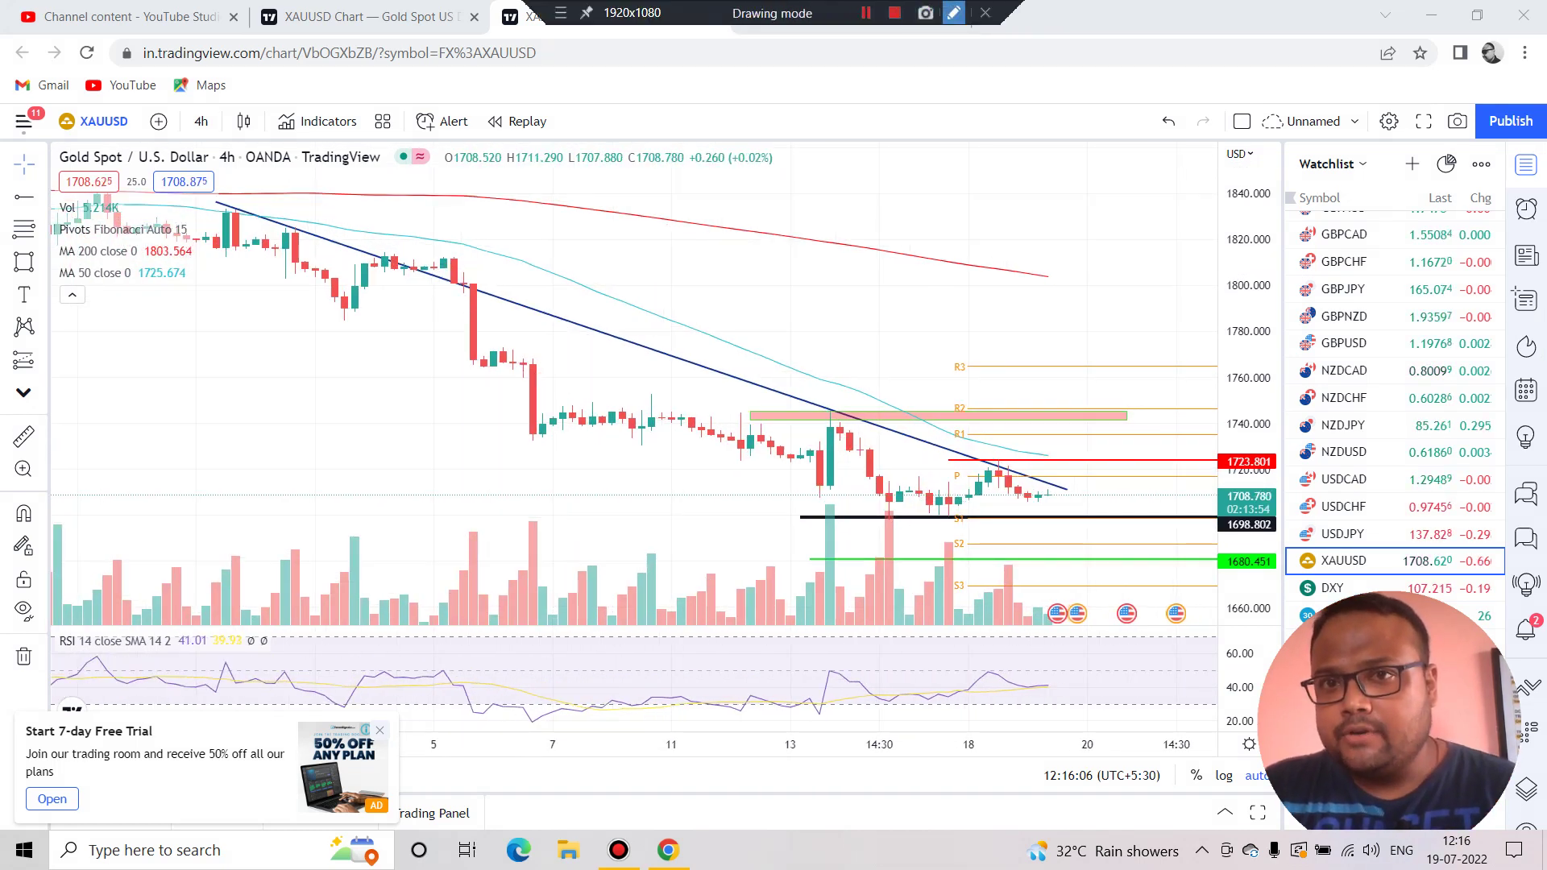
{"action": "left_click", "coordinate": [953, 12]}
{"action": "mouse_move", "coordinate": [1003, 444]}
{"action": "left_mouse_down"}
{"action": "mouse_move", "coordinate": [975, 459]}
{"action": "mouse_move", "coordinate": [998, 482]}
{"action": "mouse_move", "coordinate": [1017, 448]}
{"action": "left_mouse_up"}
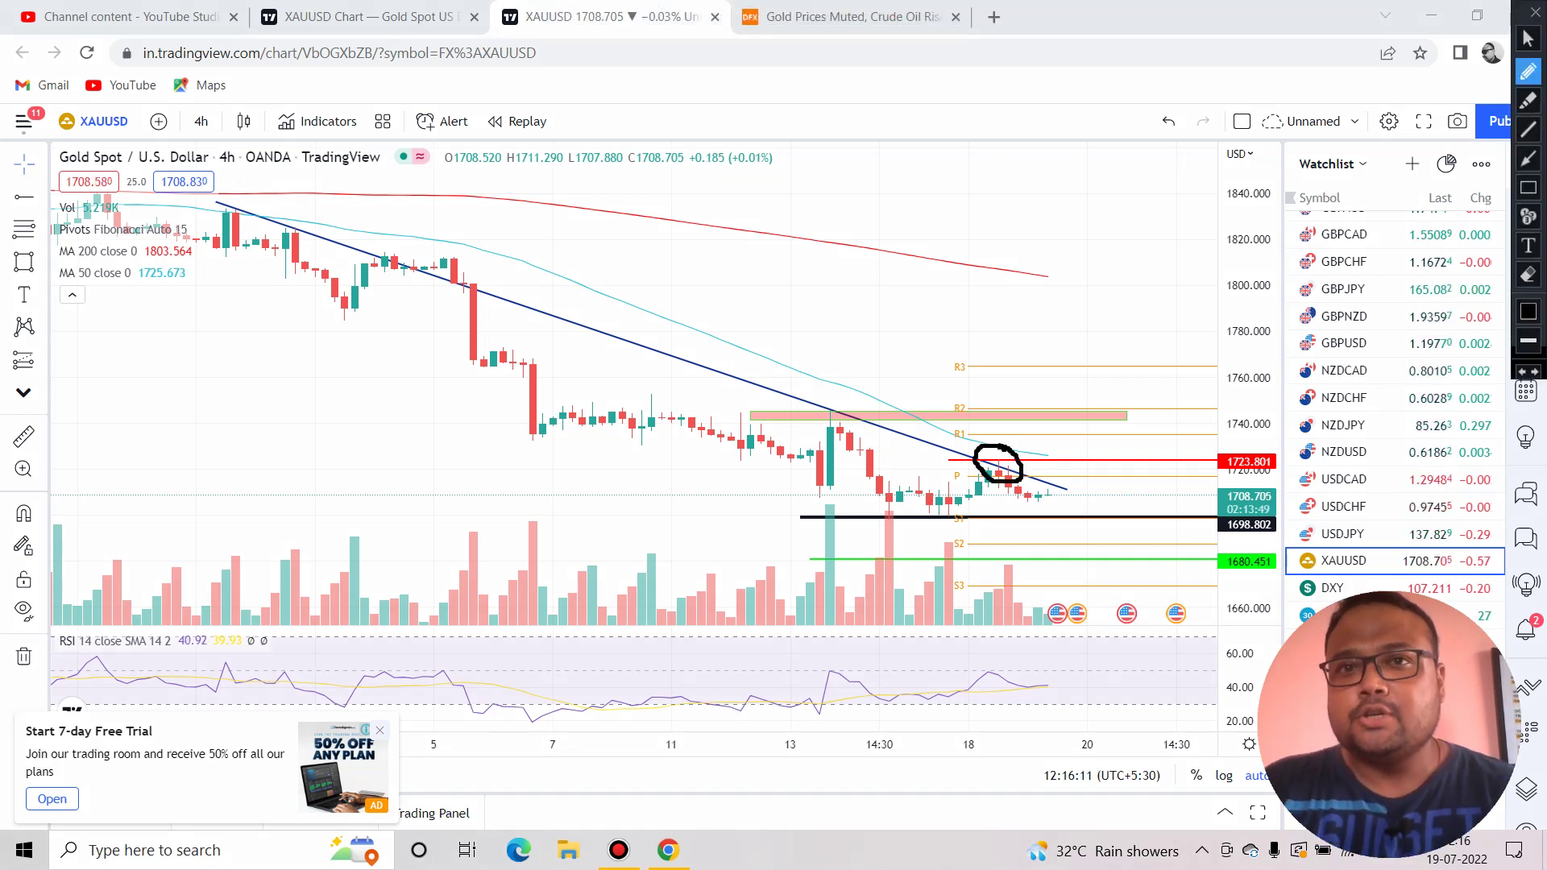
{"action": "key", "text": "Escape"}
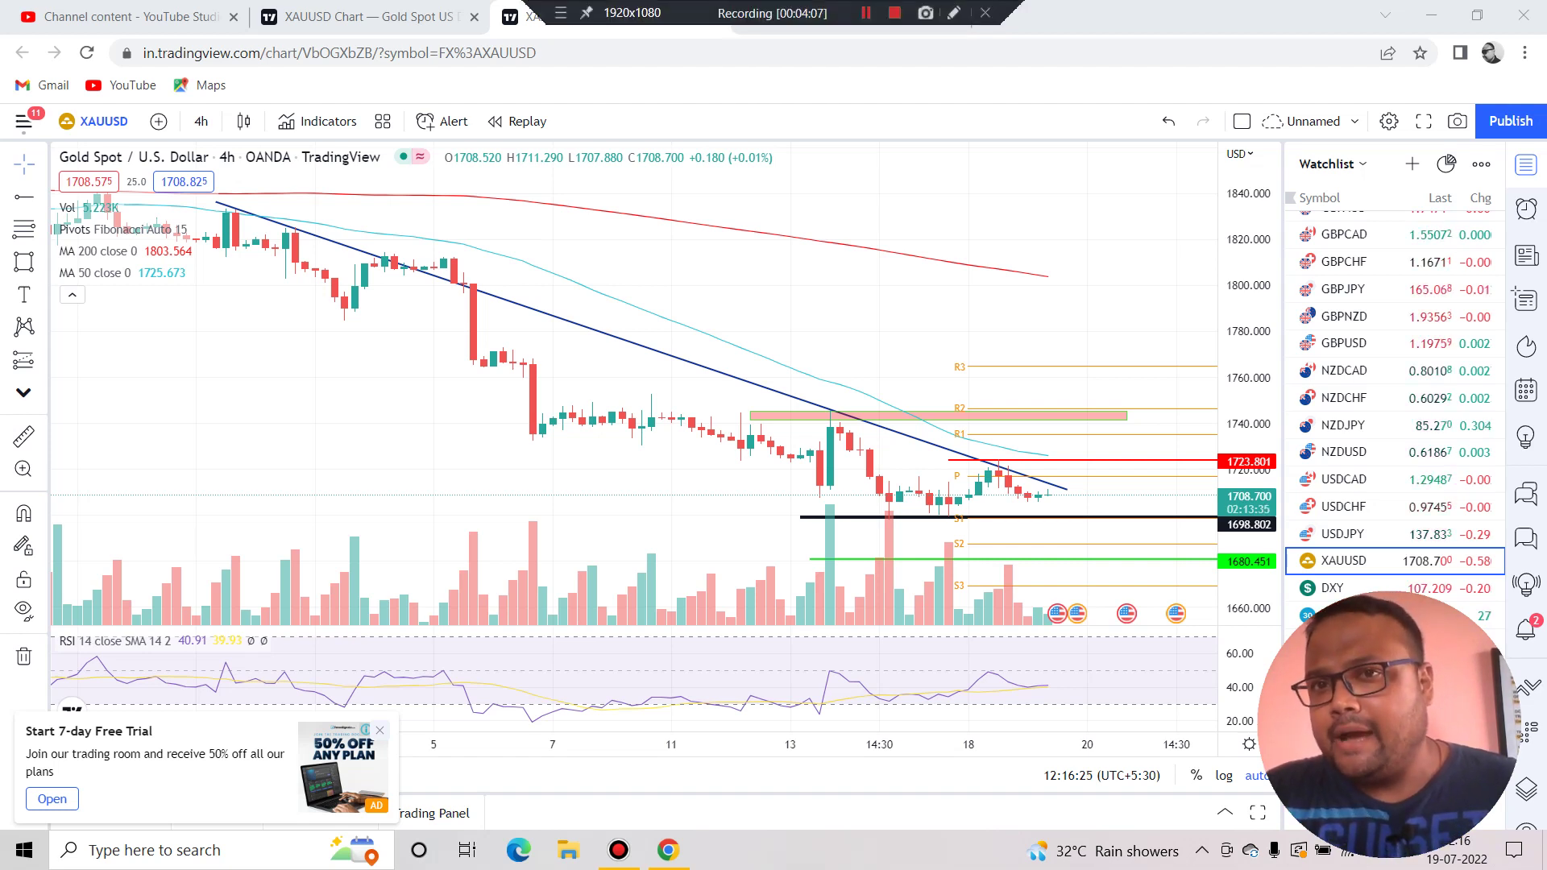
Handwrite 1740-45 above the red average, circle it, then wipe the handwriting away.
{"action": "left_click", "coordinate": [952, 12]}
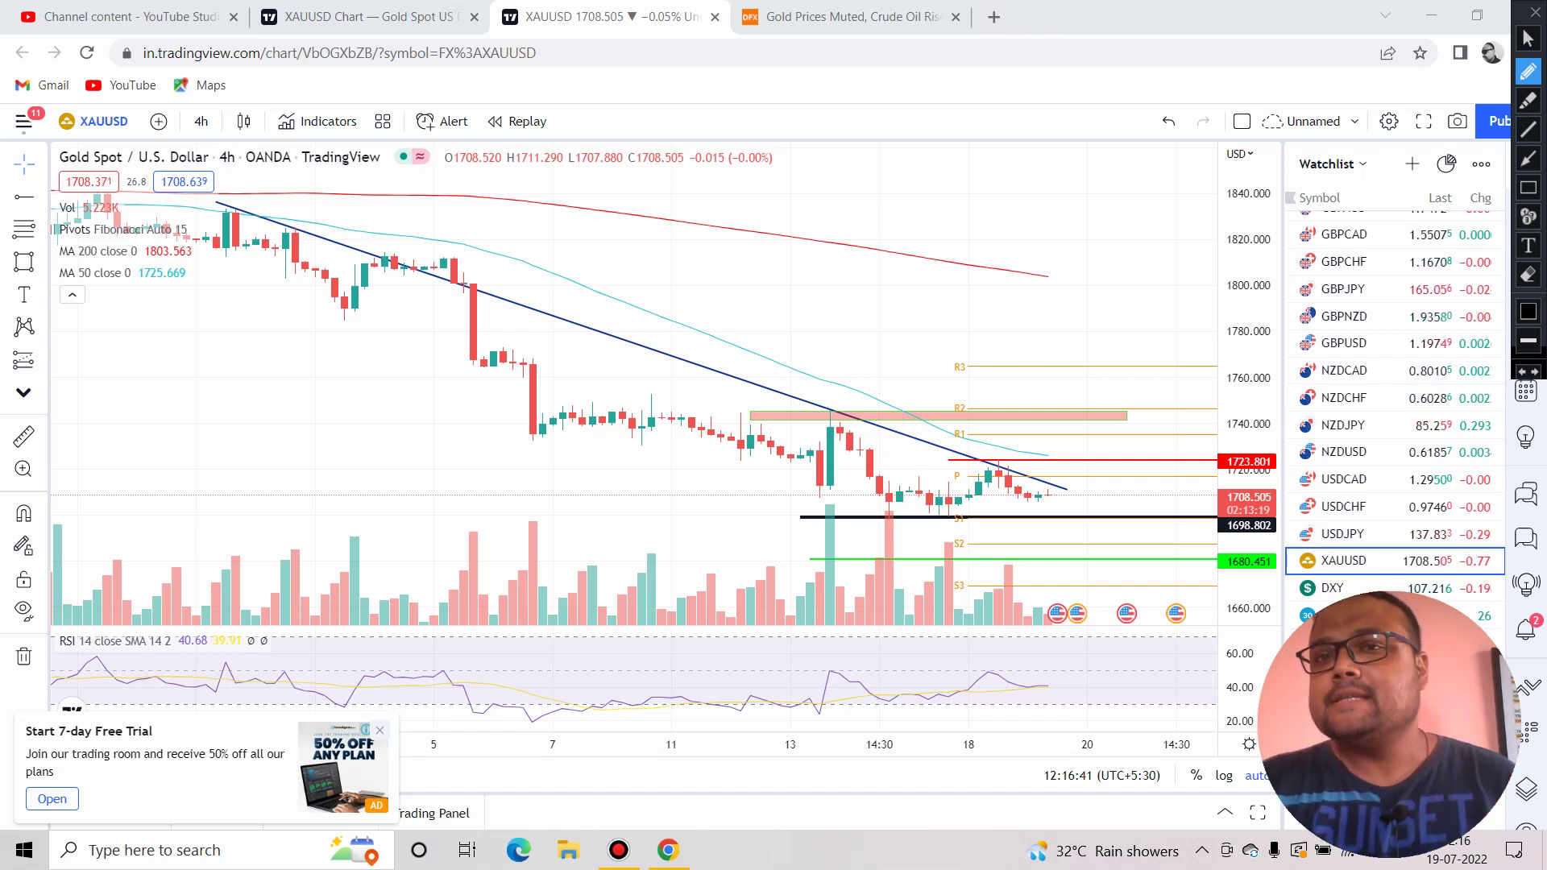
{"action": "mouse_move", "coordinate": [918, 198]}
{"action": "left_mouse_down"}
{"action": "mouse_move", "coordinate": [933, 296]}
{"action": "mouse_move", "coordinate": [987, 282]}
{"action": "mouse_move", "coordinate": [983, 239]}
{"action": "mouse_move", "coordinate": [1070, 268]}
{"action": "left_mouse_up"}
{"action": "mouse_move", "coordinate": [1087, 215]}
{"action": "left_mouse_down"}
{"action": "mouse_move", "coordinate": [1077, 246]}
{"action": "mouse_move", "coordinate": [1089, 216]}
{"action": "left_mouse_up"}
{"action": "left_click_drag", "start_coordinate": [1124, 236], "coordinate": [1230, 256]}
{"action": "left_click_drag", "start_coordinate": [1273, 181], "coordinate": [1233, 255]}
{"action": "mouse_move", "coordinate": [1293, 155]}
{"action": "left_mouse_down"}
{"action": "mouse_move", "coordinate": [1042, 105]}
{"action": "mouse_move", "coordinate": [1131, 400]}
{"action": "mouse_move", "coordinate": [1289, 151]}
{"action": "left_mouse_up"}
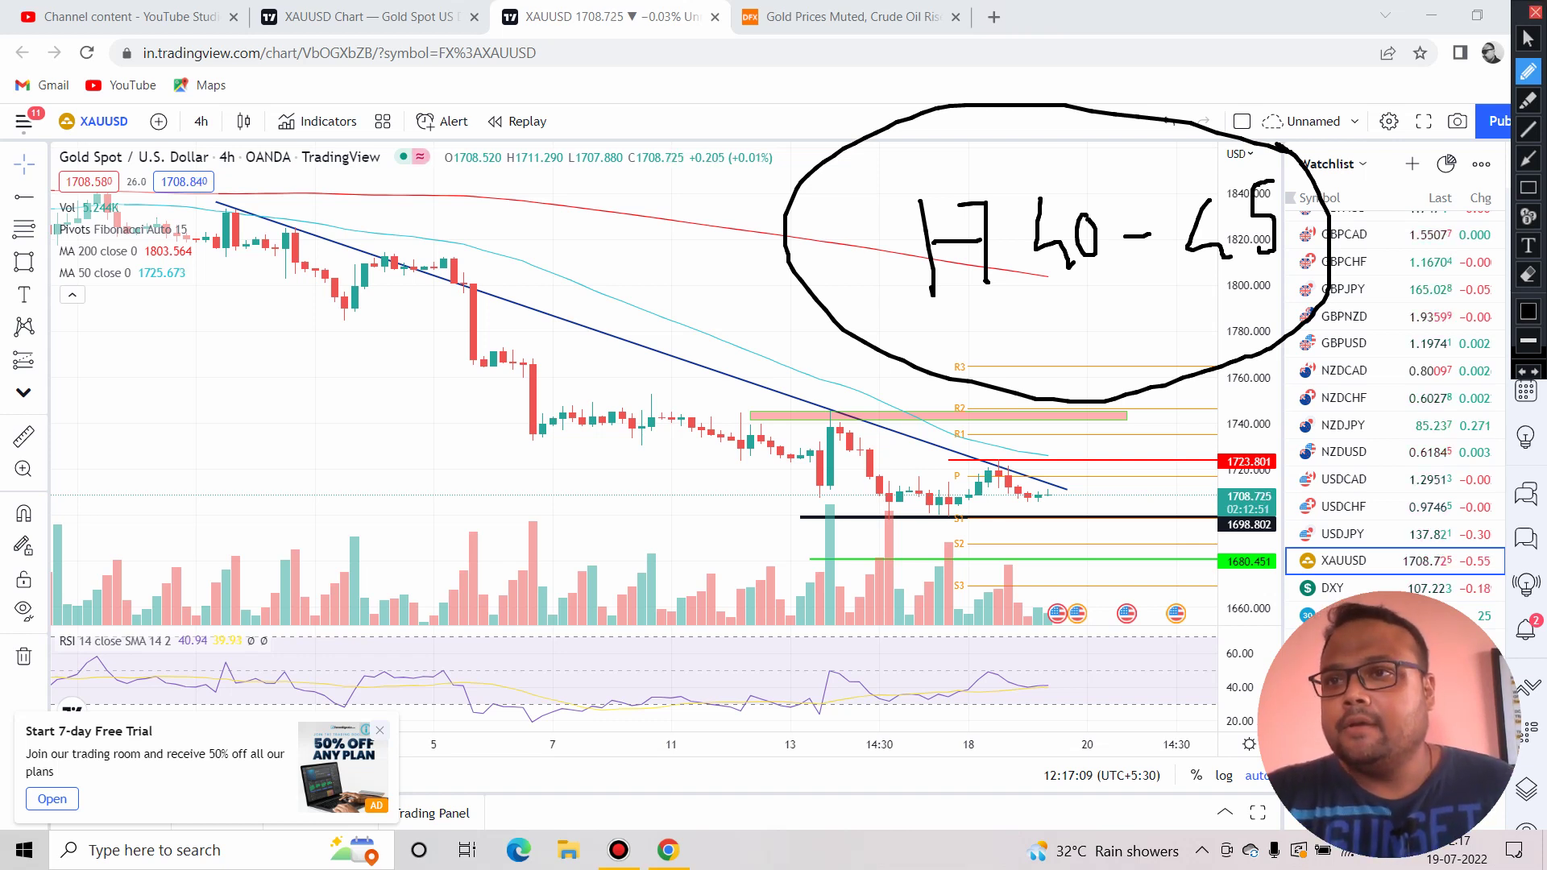
{"action": "left_click", "coordinate": [1528, 12]}
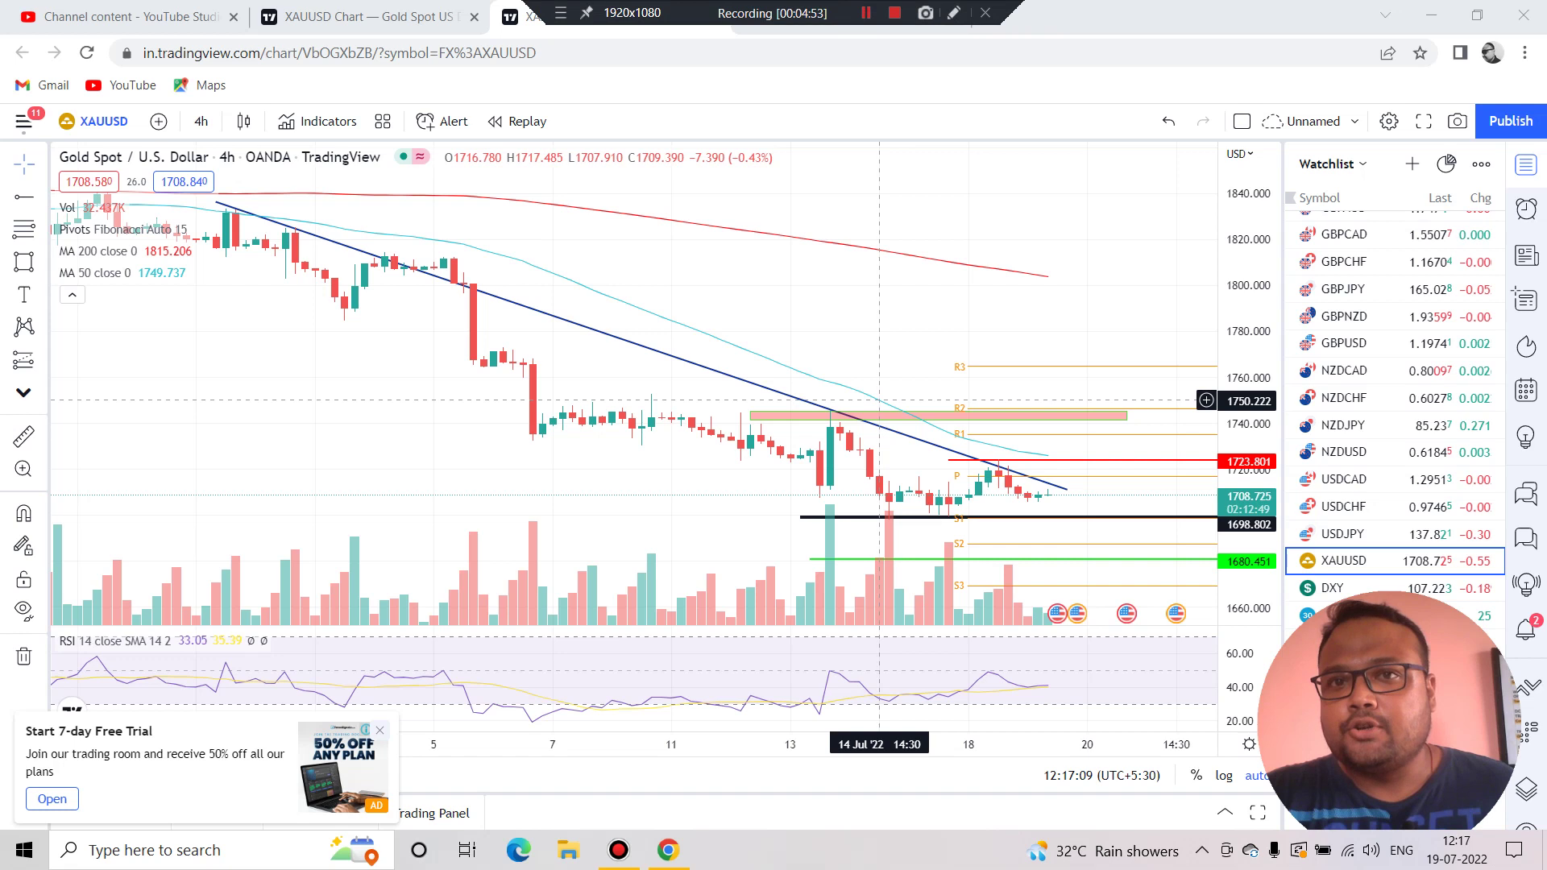
Circle the recent candle peaks with the screen pen, then clear the circles.
{"action": "left_click", "coordinate": [953, 12]}
{"action": "mouse_move", "coordinate": [831, 400]}
{"action": "left_mouse_down"}
{"action": "mouse_move", "coordinate": [845, 432]}
{"action": "mouse_move", "coordinate": [808, 398]}
{"action": "mouse_move", "coordinate": [719, 396]}
{"action": "left_mouse_up"}
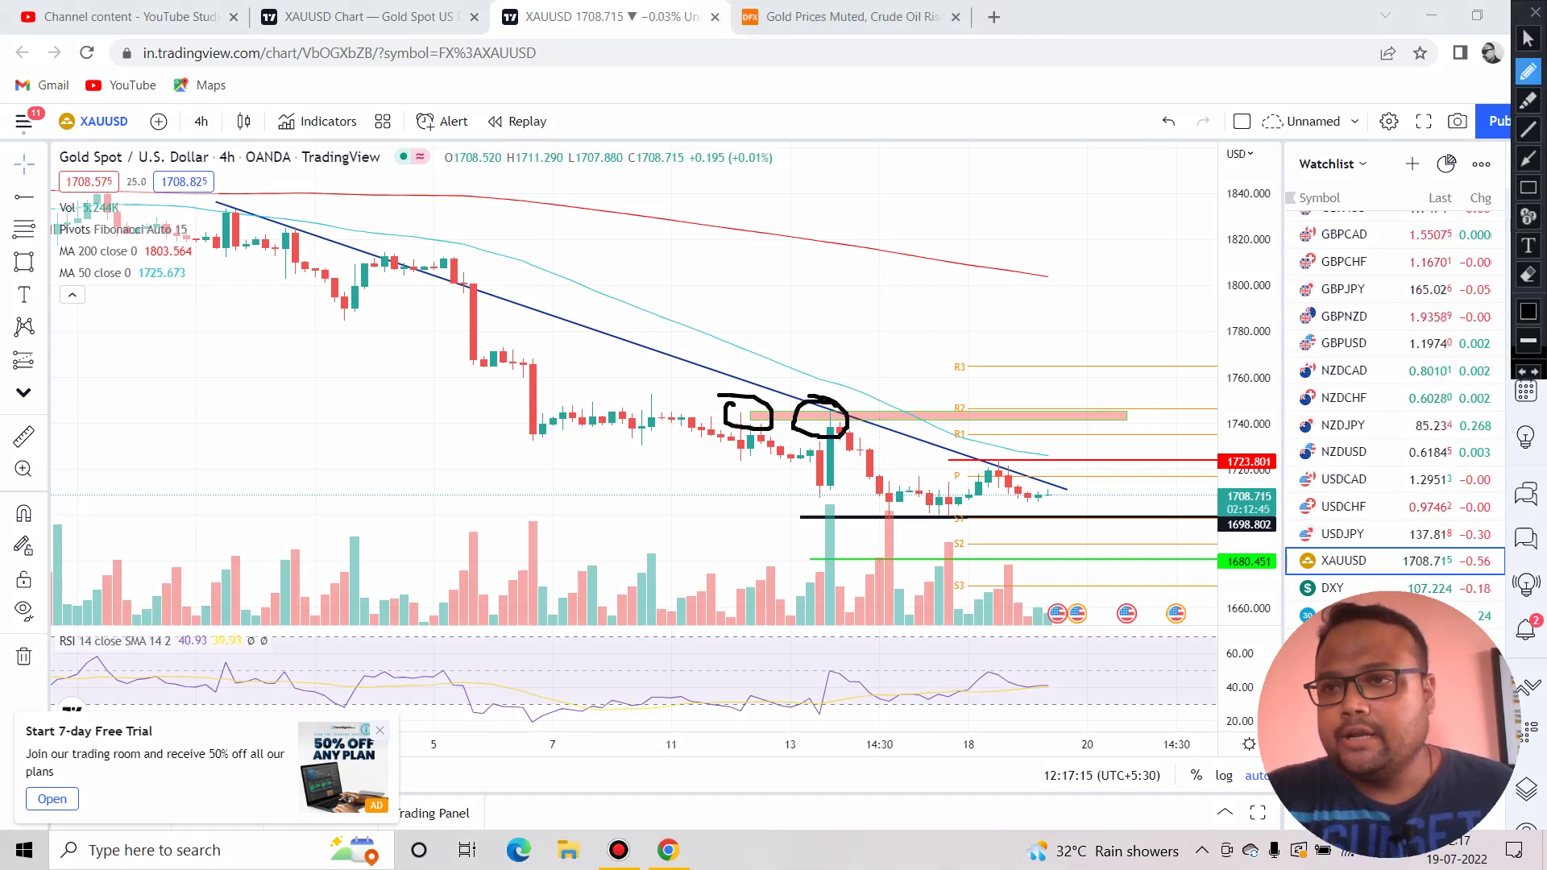
{"action": "left_click", "coordinate": [1535, 12]}
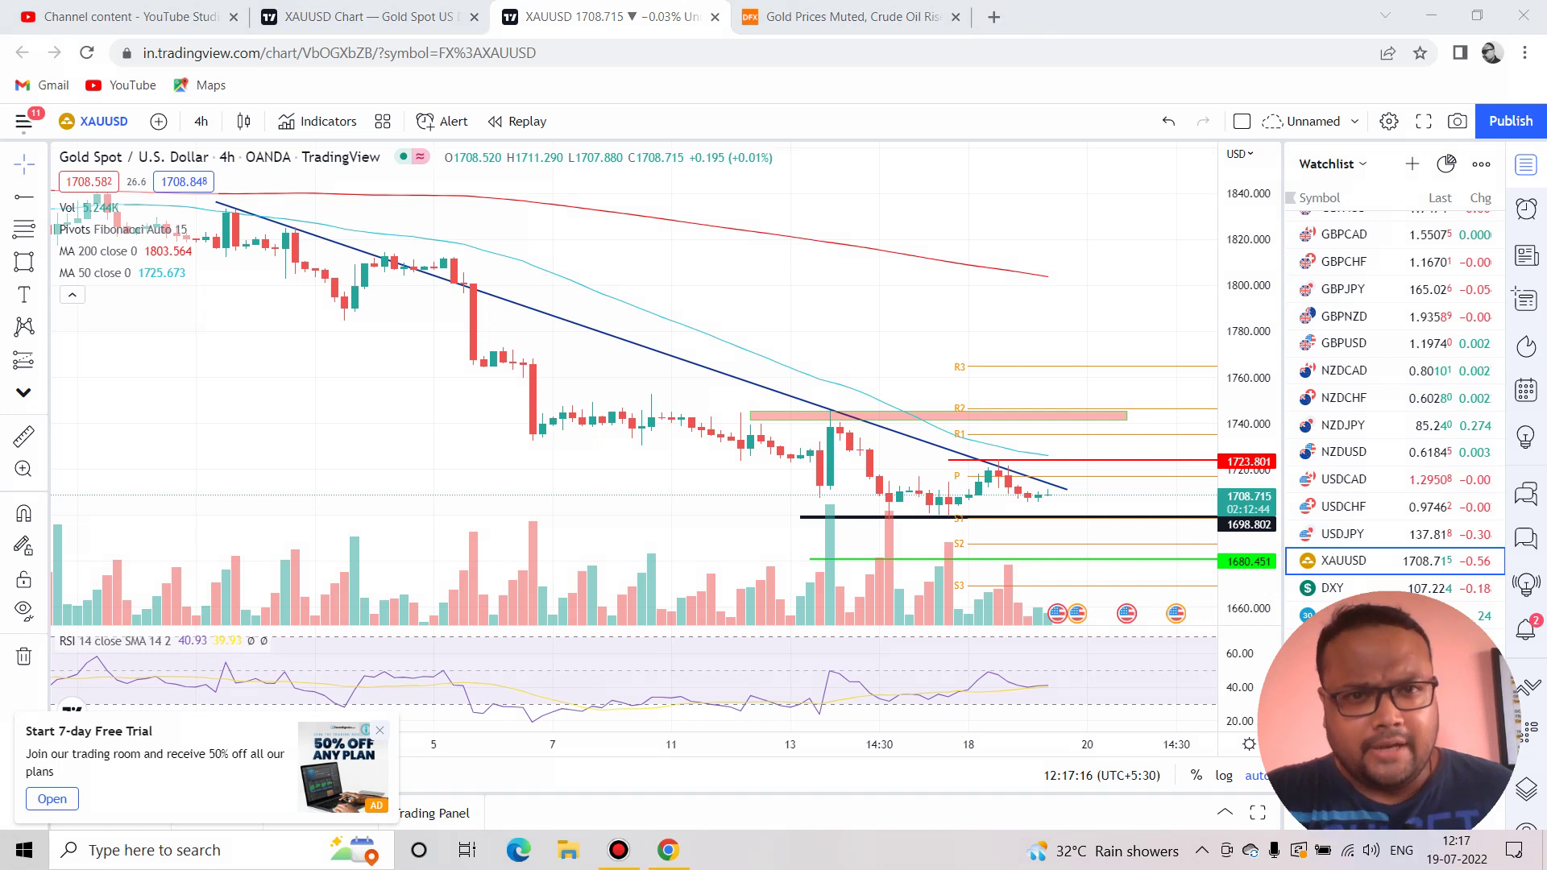
Zoom the chart out to show a longer stretch of history, then back in.
{"action": "scroll", "coordinate": [639, 329], "scroll_direction": "down", "scroll_amount": 2}
{"action": "scroll", "coordinate": [638, 329], "scroll_direction": "down", "scroll_amount": 1}
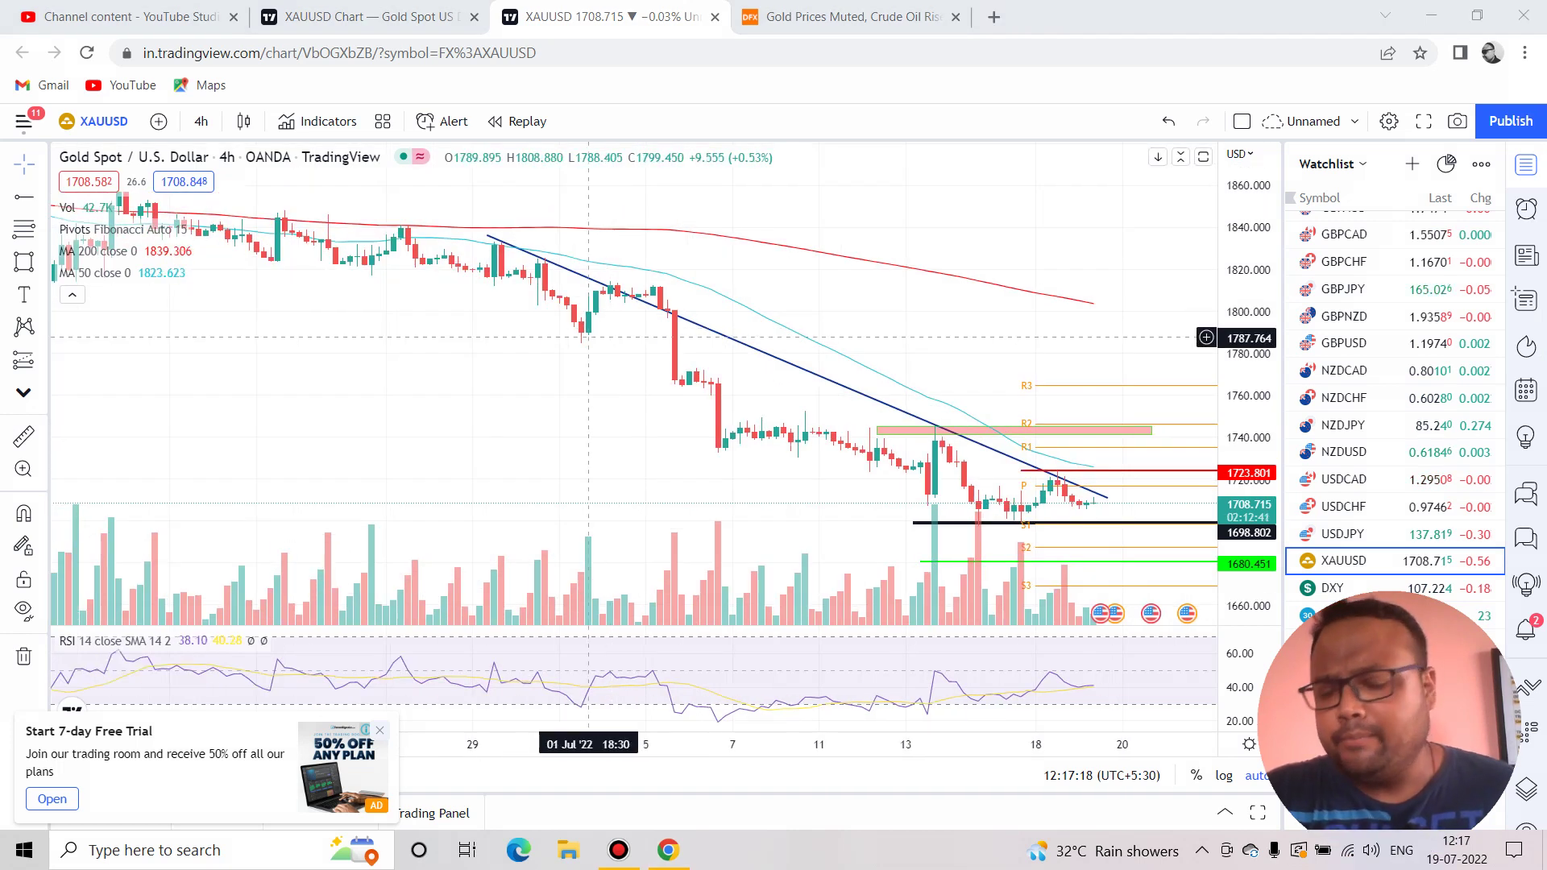
{"action": "scroll", "coordinate": [567, 368], "scroll_direction": "up", "scroll_amount": 1}
{"action": "scroll", "coordinate": [892, 411], "scroll_direction": "up", "scroll_amount": 1}
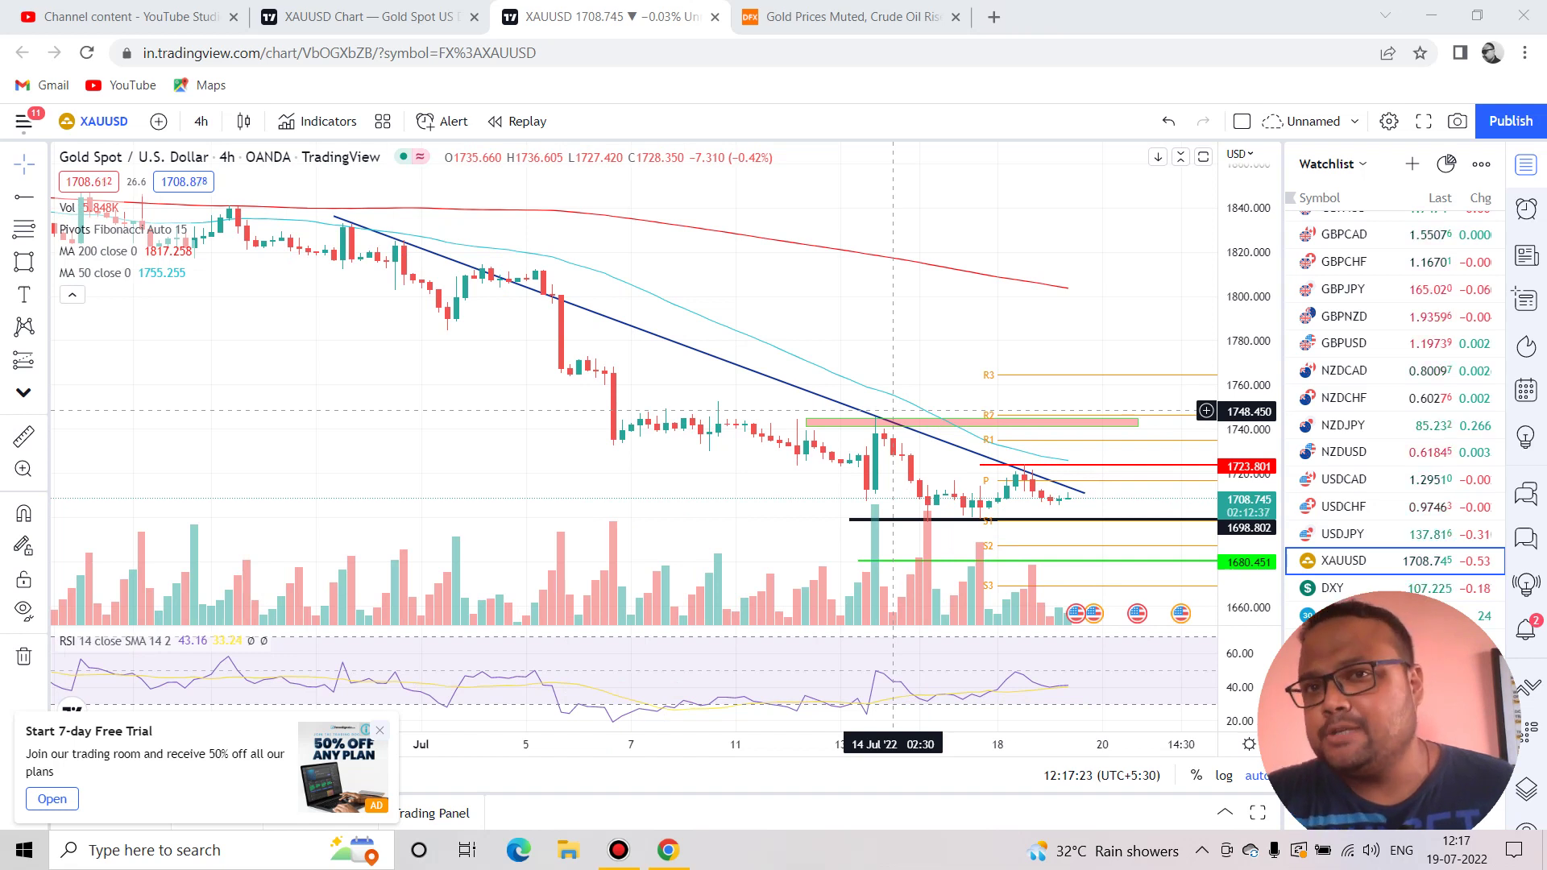
{"action": "mouse_move", "coordinate": [773, 13]}
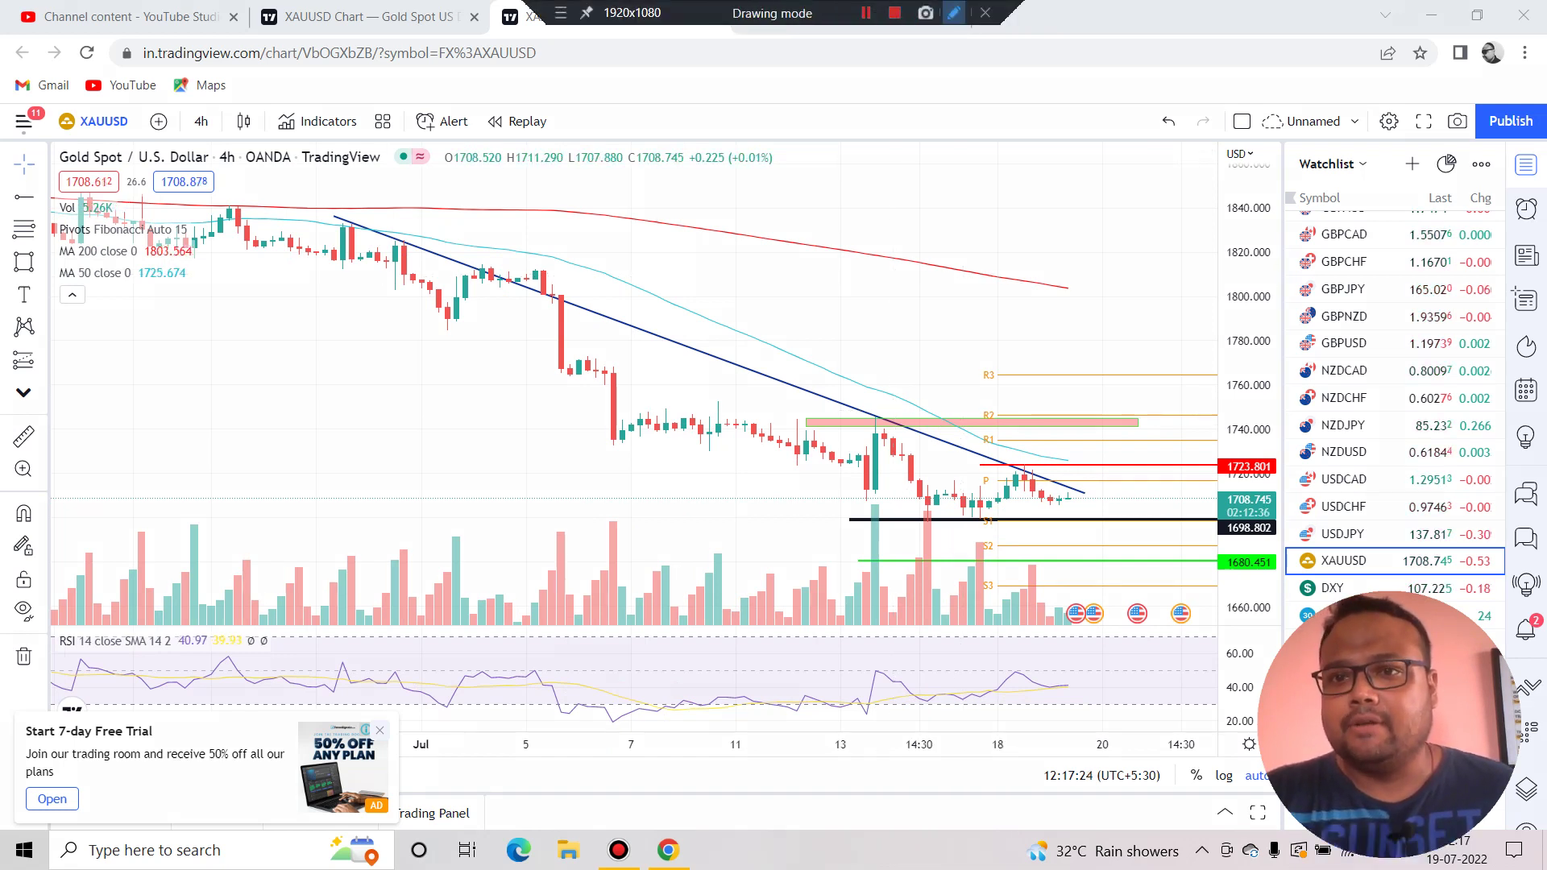
{"action": "left_click", "coordinate": [953, 13]}
Label R2 as Major and R1 as Minor beside the 1723 resistance line.
{"action": "mouse_move", "coordinate": [1158, 452]}
{"action": "left_mouse_down"}
{"action": "mouse_move", "coordinate": [1161, 483]}
{"action": "mouse_move", "coordinate": [1200, 477]}
{"action": "mouse_move", "coordinate": [1211, 493]}
{"action": "left_mouse_up"}
{"action": "mouse_move", "coordinate": [1122, 366]}
{"action": "left_mouse_down"}
{"action": "mouse_move", "coordinate": [1125, 396]}
{"action": "mouse_move", "coordinate": [1203, 400]}
{"action": "left_mouse_up"}
{"action": "mouse_move", "coordinate": [1230, 454]}
{"action": "left_mouse_down"}
{"action": "mouse_move", "coordinate": [1288, 435]}
{"action": "mouse_move", "coordinate": [1347, 467]}
{"action": "mouse_move", "coordinate": [1398, 459]}
{"action": "mouse_move", "coordinate": [1411, 439]}
{"action": "left_mouse_up"}
{"action": "mouse_move", "coordinate": [1211, 375]}
{"action": "left_mouse_down"}
{"action": "mouse_move", "coordinate": [1261, 366]}
{"action": "mouse_move", "coordinate": [1280, 330]}
{"action": "mouse_move", "coordinate": [1338, 345]}
{"action": "mouse_move", "coordinate": [1375, 377]}
{"action": "mouse_move", "coordinate": [1397, 310]}
{"action": "mouse_move", "coordinate": [1402, 340]}
{"action": "left_mouse_up"}
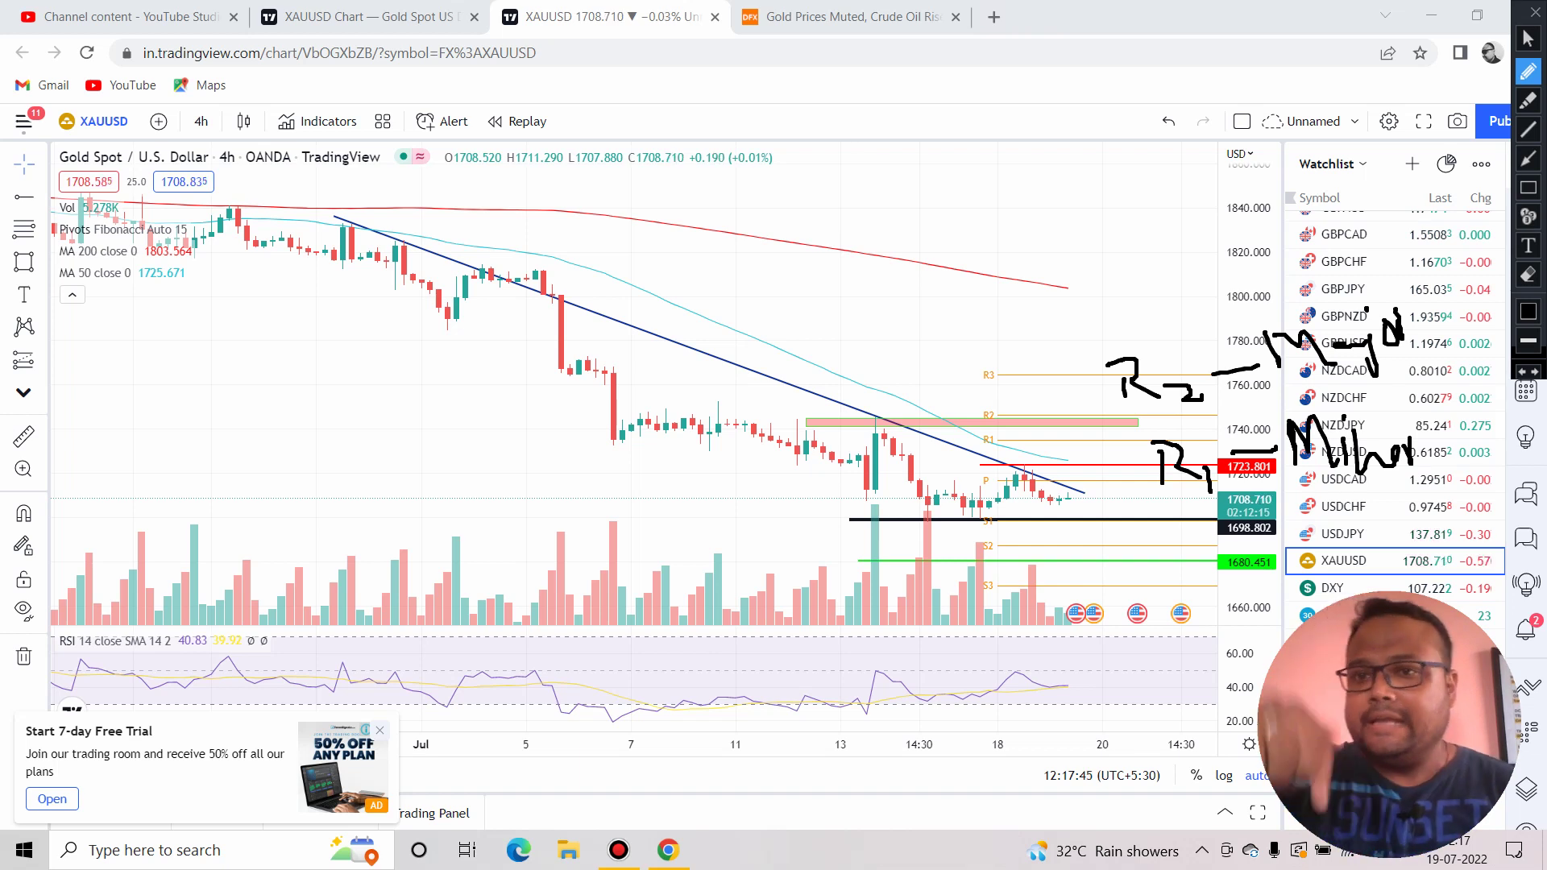
Write and circle 1700 on the left, then clear all handwriting from the chart.
{"action": "mouse_move", "coordinate": [253, 397]}
{"action": "left_mouse_down"}
{"action": "mouse_move", "coordinate": [265, 485]}
{"action": "mouse_move", "coordinate": [345, 445]}
{"action": "mouse_move", "coordinate": [390, 385]}
{"action": "left_mouse_up"}
{"action": "mouse_move", "coordinate": [422, 382]}
{"action": "left_mouse_down"}
{"action": "mouse_move", "coordinate": [415, 407]}
{"action": "mouse_move", "coordinate": [424, 383]}
{"action": "left_mouse_up"}
{"action": "mouse_move", "coordinate": [481, 348]}
{"action": "left_mouse_down"}
{"action": "mouse_move", "coordinate": [447, 328]}
{"action": "mouse_move", "coordinate": [551, 390]}
{"action": "left_mouse_up"}
{"action": "left_click_drag", "start_coordinate": [427, 307], "coordinate": [551, 391]}
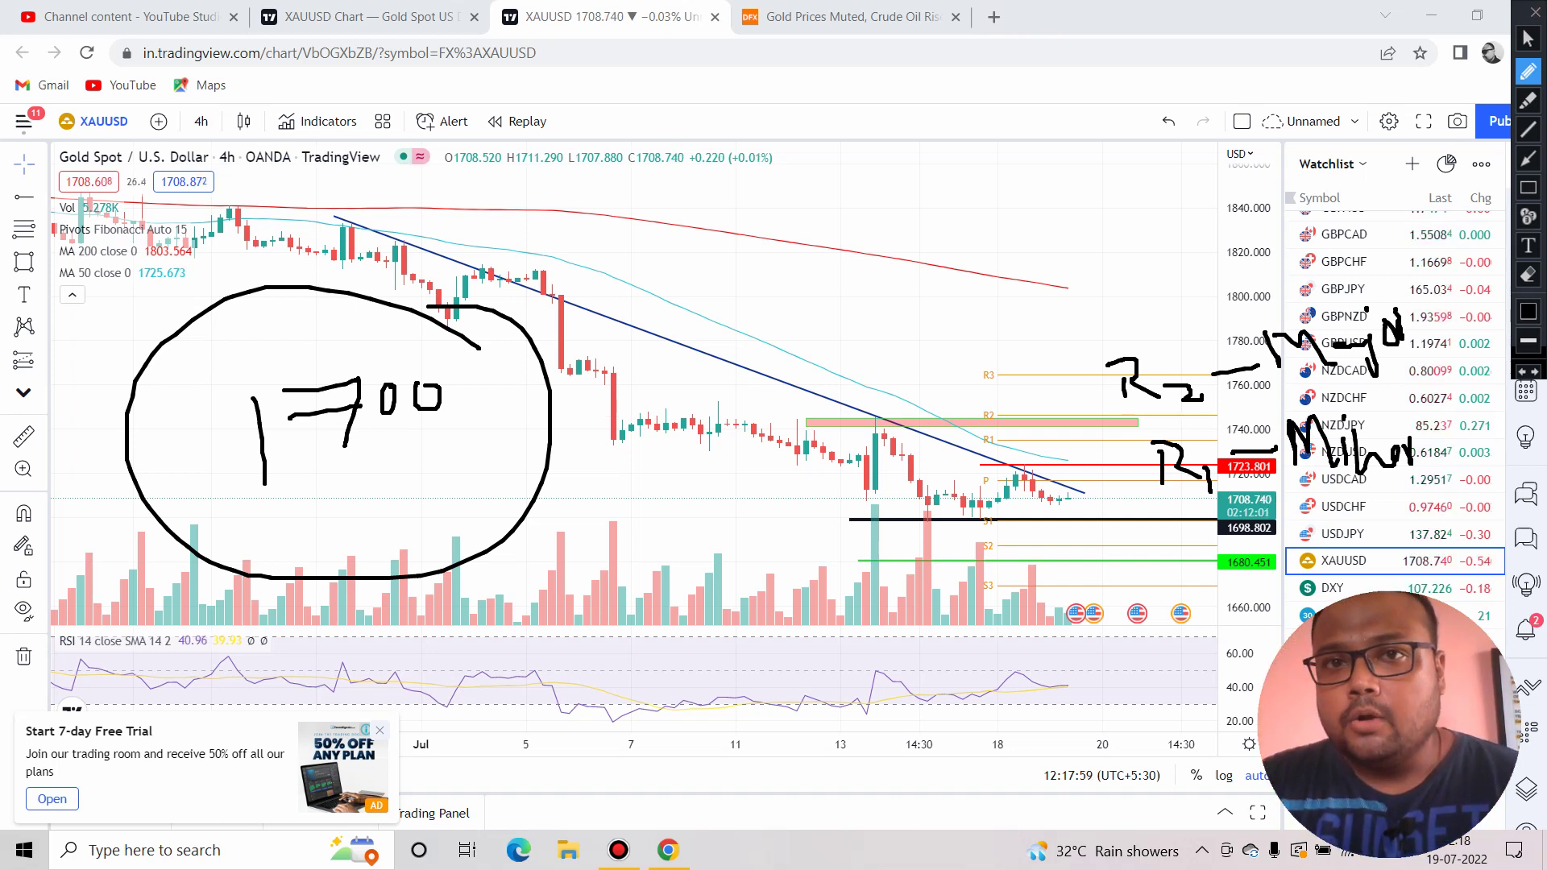
{"action": "left_click", "coordinate": [1534, 12]}
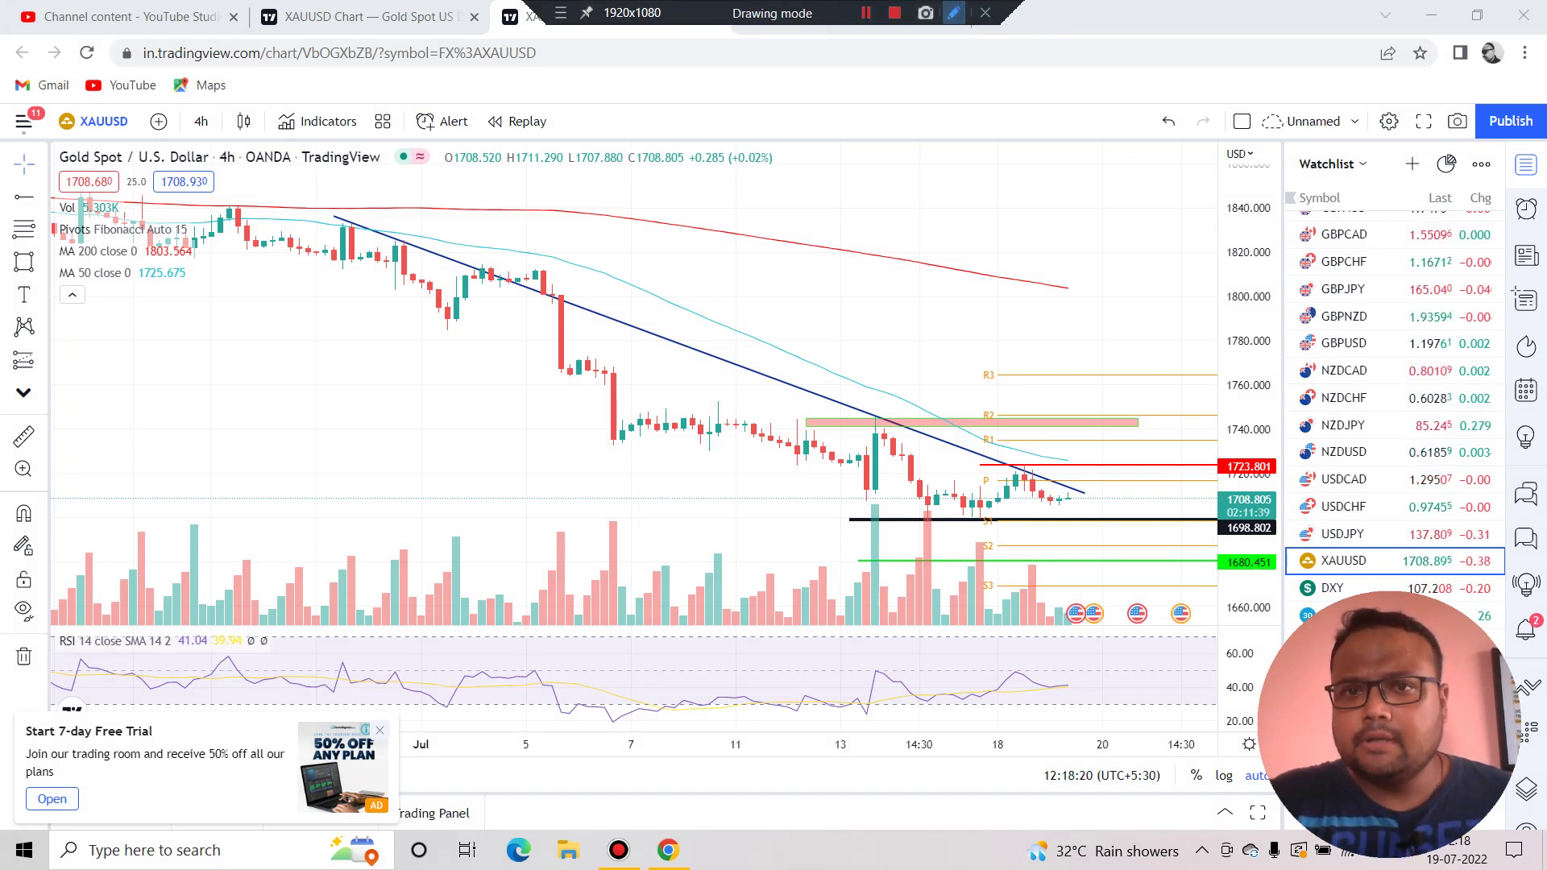
Write '15 mins' on the chart, circle it, then erase it.
{"action": "left_click", "coordinate": [953, 12]}
{"action": "mouse_move", "coordinate": [628, 264]}
{"action": "left_mouse_down"}
{"action": "mouse_move", "coordinate": [639, 360]}
{"action": "mouse_move", "coordinate": [686, 260]}
{"action": "mouse_move", "coordinate": [695, 324]}
{"action": "mouse_move", "coordinate": [785, 294]}
{"action": "mouse_move", "coordinate": [843, 302]}
{"action": "left_mouse_up"}
{"action": "mouse_move", "coordinate": [828, 242]}
{"action": "left_mouse_down"}
{"action": "mouse_move", "coordinate": [781, 224]}
{"action": "mouse_move", "coordinate": [896, 393]}
{"action": "mouse_move", "coordinate": [834, 246]}
{"action": "mouse_move", "coordinate": [851, 298]}
{"action": "left_mouse_up"}
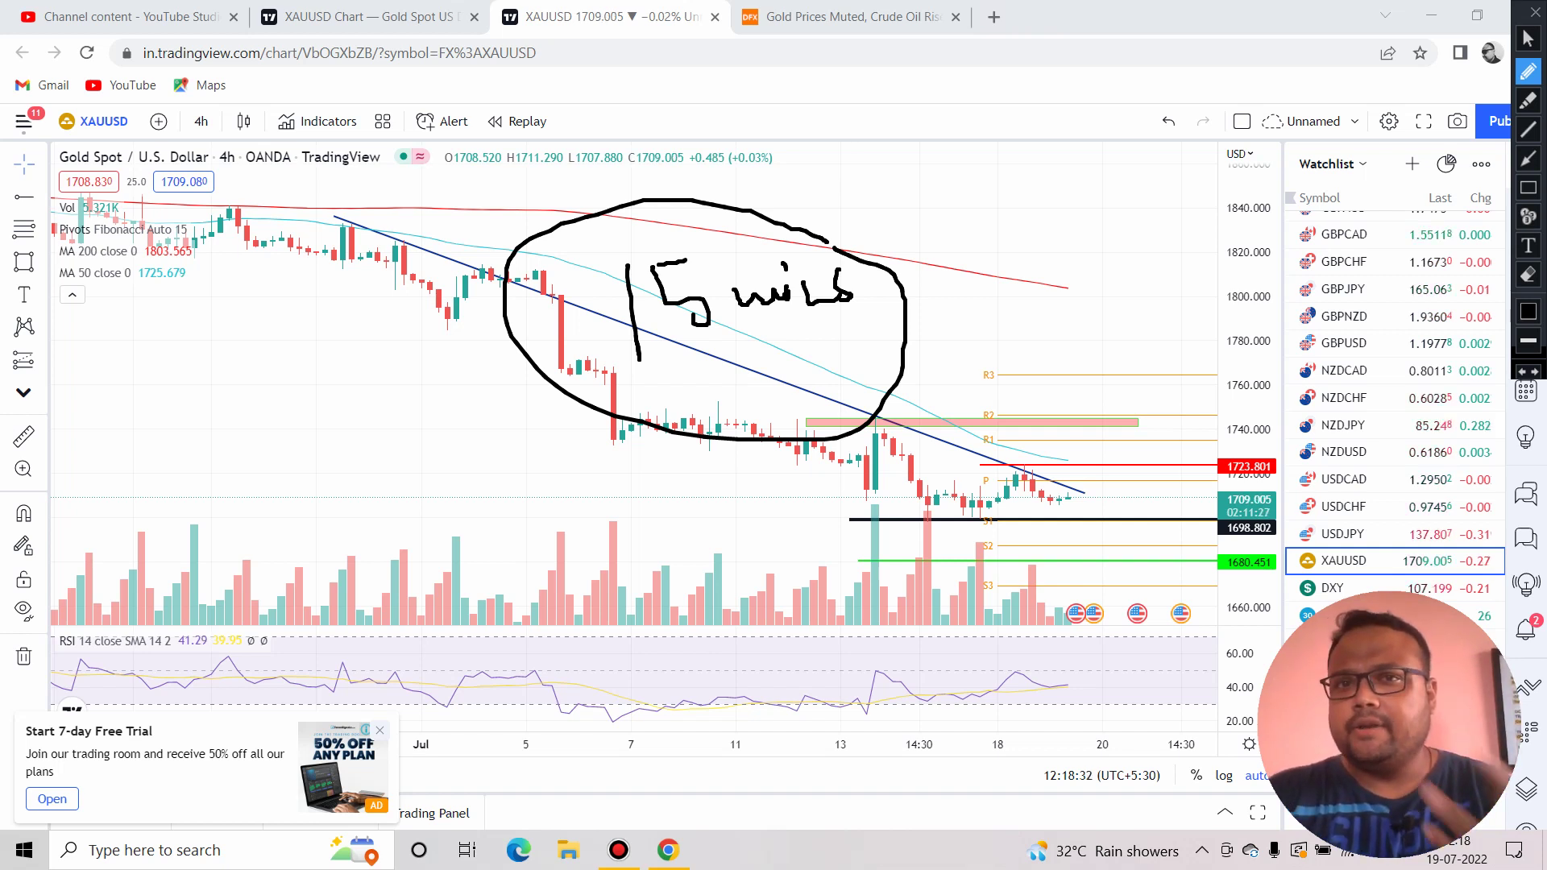
{"action": "key", "text": "Escape"}
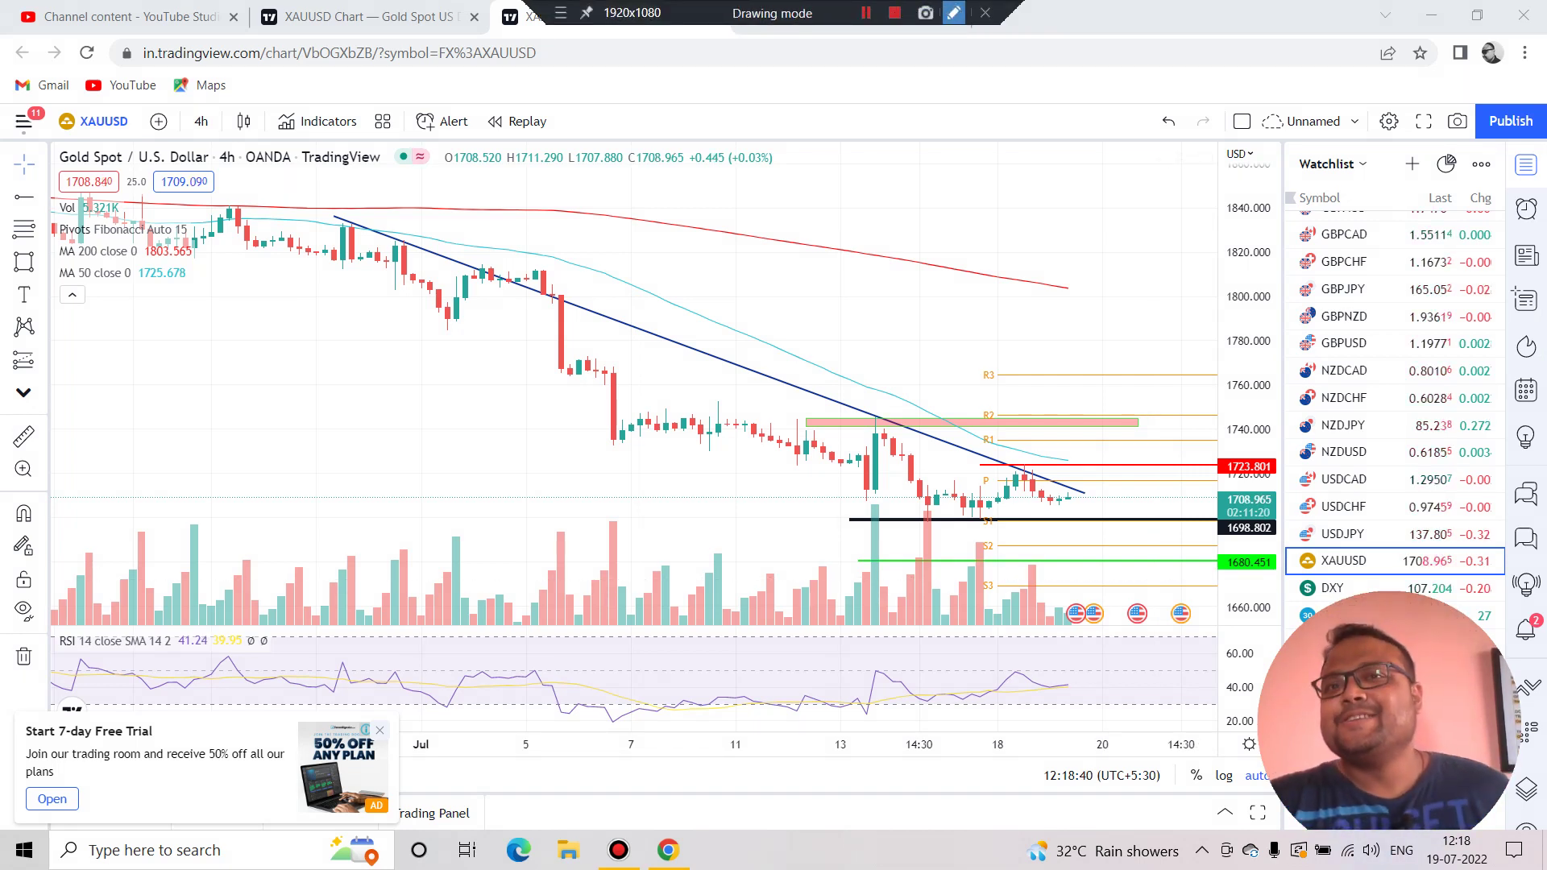
Write and circle 1700, extend a line from R3, and sketch a dip-then-rise path off 1698.
{"action": "left_click", "coordinate": [953, 13]}
{"action": "left_click_drag", "start_coordinate": [762, 335], "coordinate": [782, 443]}
{"action": "mouse_move", "coordinate": [794, 348]}
{"action": "left_mouse_down"}
{"action": "mouse_move", "coordinate": [820, 345]}
{"action": "mouse_move", "coordinate": [829, 423]}
{"action": "left_mouse_up"}
{"action": "left_click_drag", "start_coordinate": [846, 348], "coordinate": [842, 355]}
{"action": "left_click_drag", "start_coordinate": [874, 342], "coordinate": [870, 367]}
{"action": "mouse_move", "coordinate": [844, 307]}
{"action": "left_mouse_down"}
{"action": "mouse_move", "coordinate": [693, 465]}
{"action": "mouse_move", "coordinate": [838, 294]}
{"action": "left_mouse_up"}
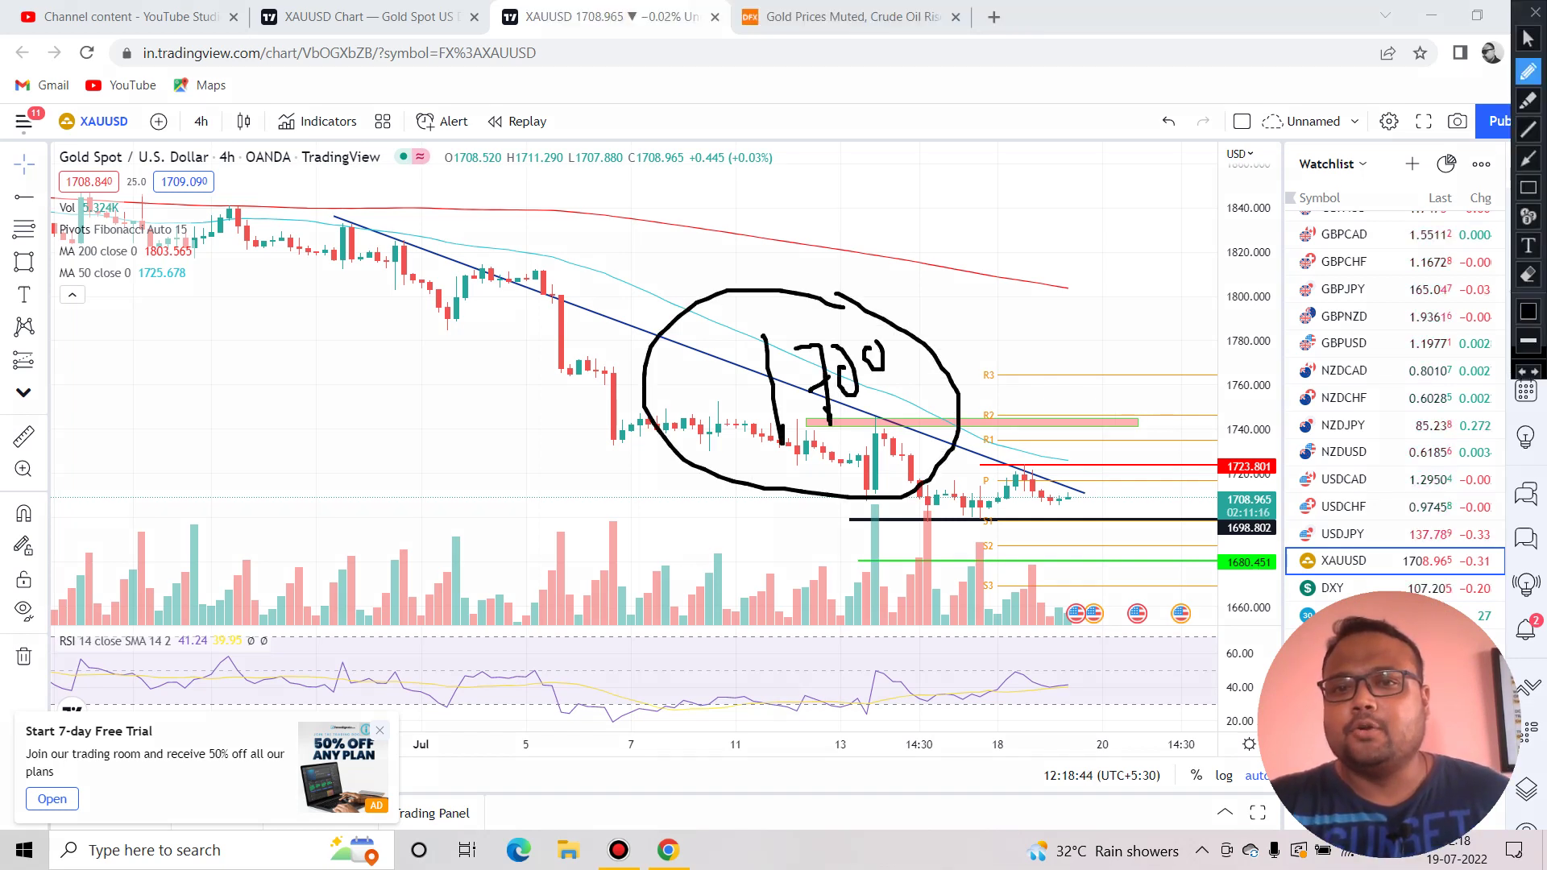
{"action": "left_click_drag", "start_coordinate": [1009, 374], "coordinate": [1495, 409]}
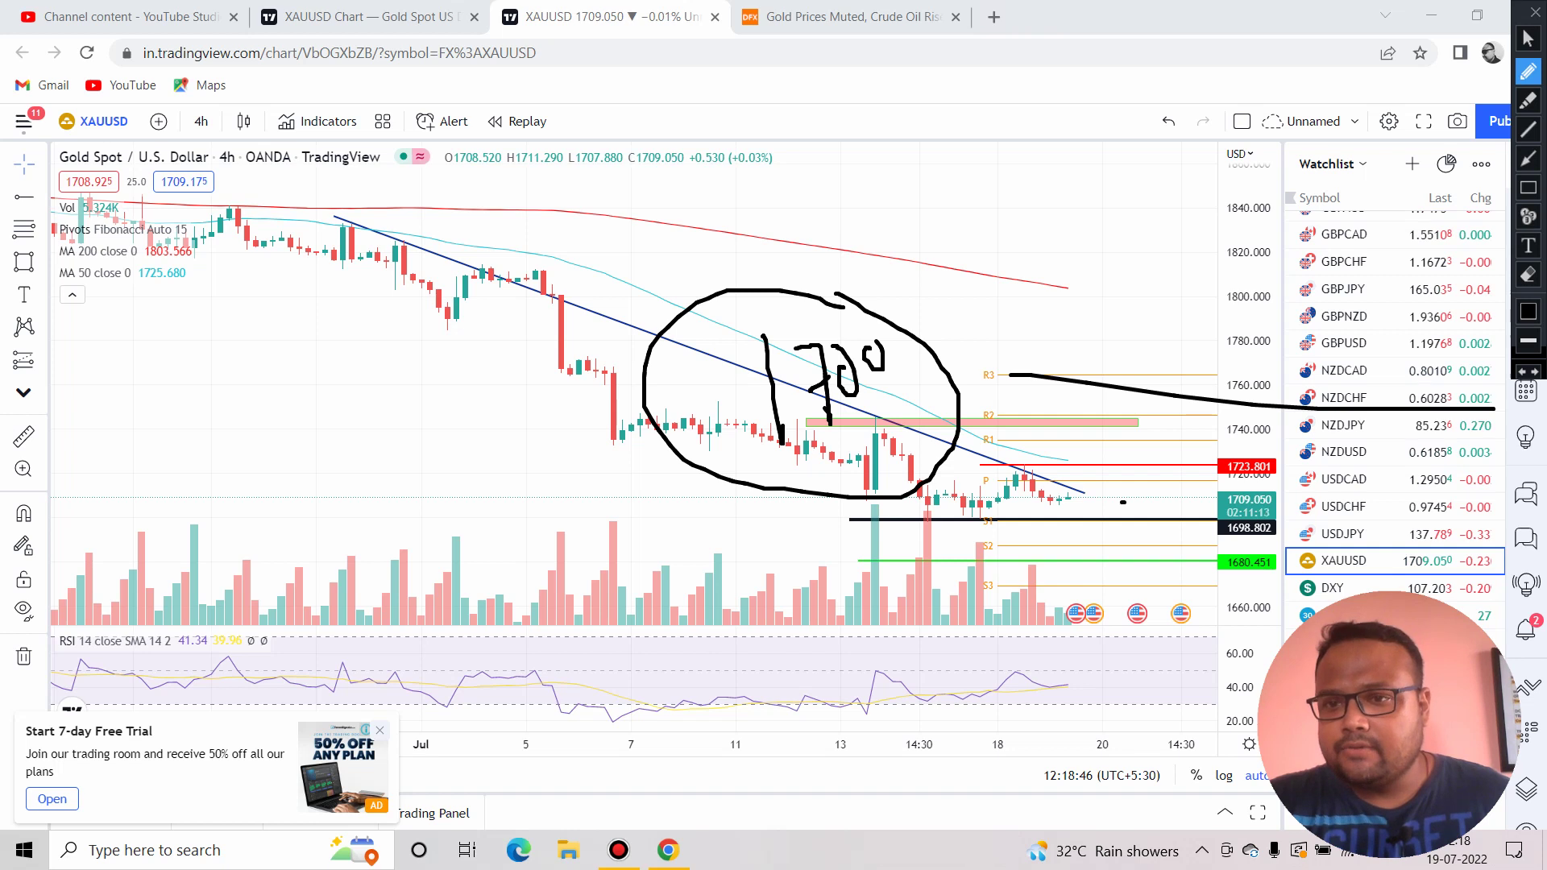
{"action": "left_click_drag", "start_coordinate": [1168, 522], "coordinate": [1208, 475]}
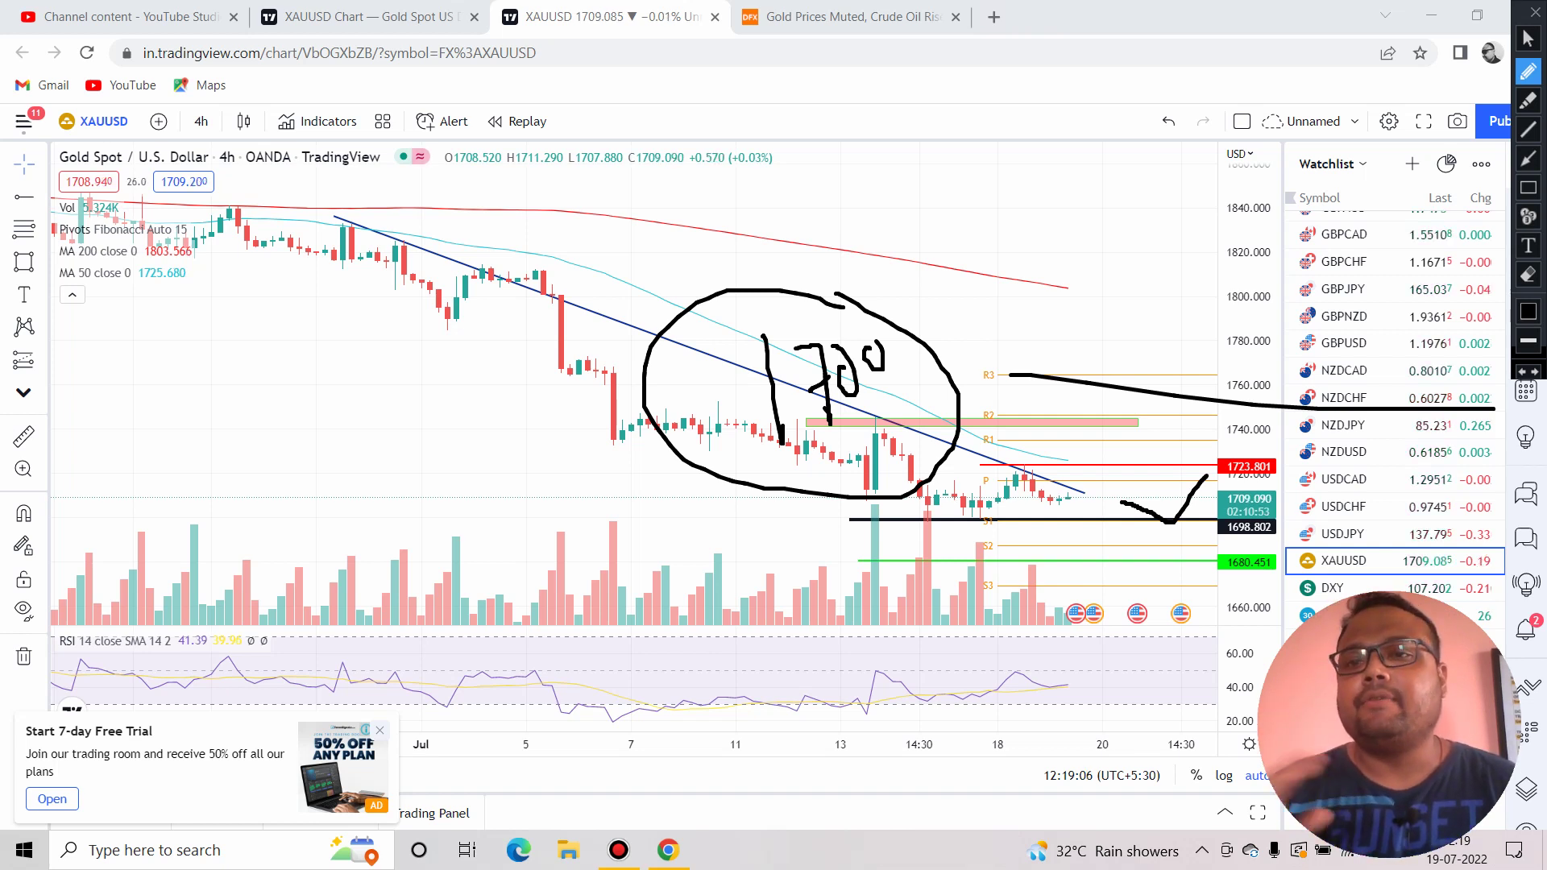
{"action": "left_click_drag", "start_coordinate": [1077, 520], "coordinate": [1093, 520]}
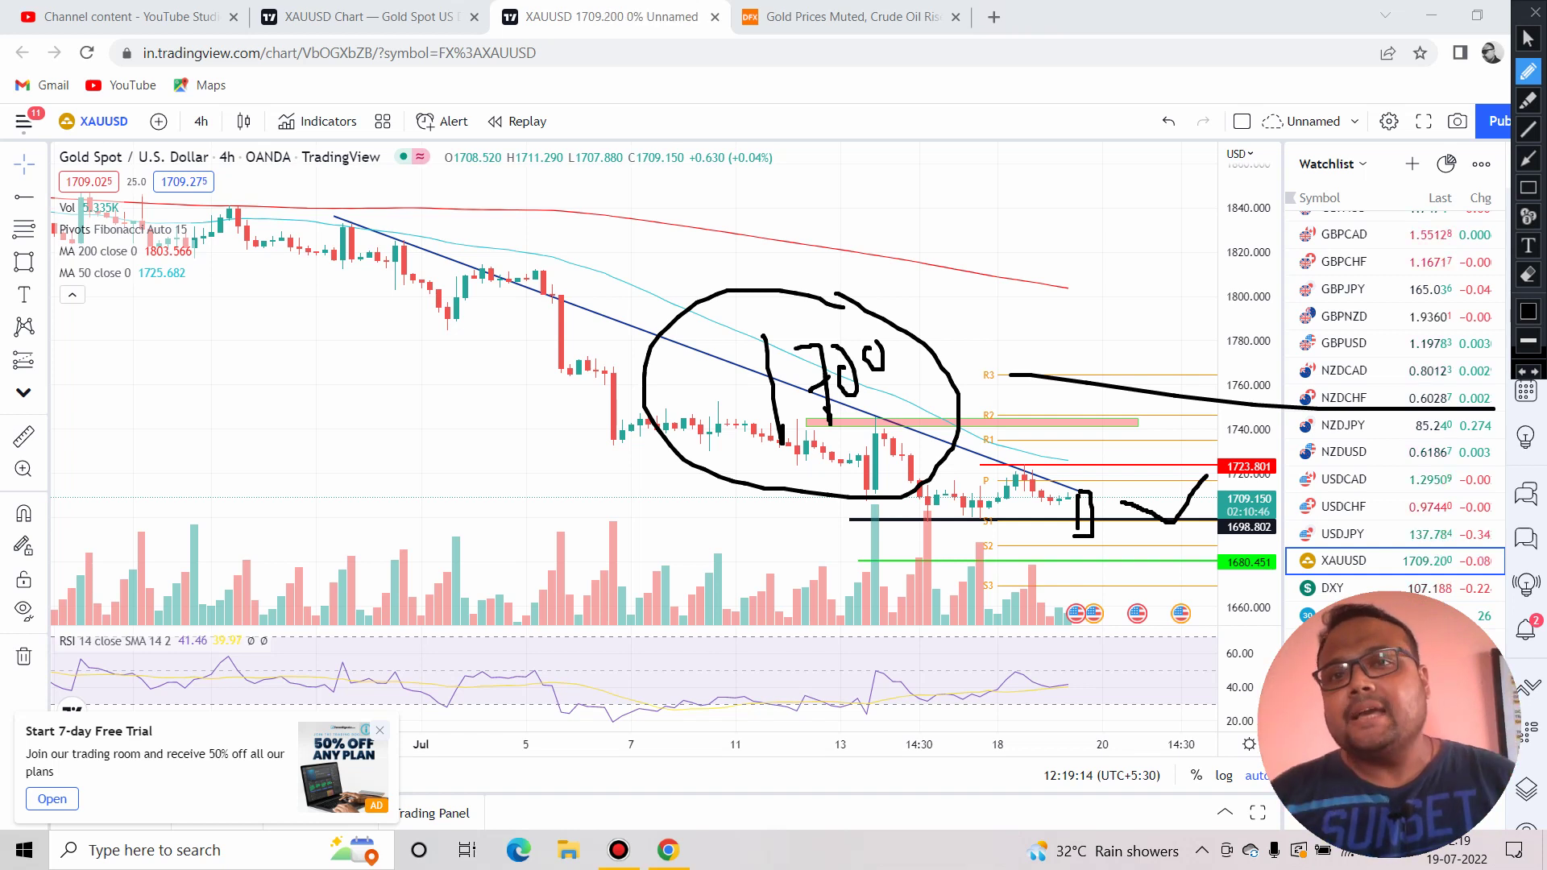
Write 1695 at the left of the chart and circle it.
{"action": "left_click_drag", "start_coordinate": [149, 334], "coordinate": [166, 448]}
{"action": "mouse_move", "coordinate": [216, 317]}
{"action": "left_mouse_down"}
{"action": "mouse_move", "coordinate": [244, 387]}
{"action": "mouse_move", "coordinate": [196, 370]}
{"action": "left_mouse_up"}
{"action": "left_click_drag", "start_coordinate": [299, 296], "coordinate": [331, 378]}
{"action": "left_click_drag", "start_coordinate": [370, 290], "coordinate": [332, 375]}
{"action": "left_click_drag", "start_coordinate": [121, 226], "coordinate": [299, 189]}
{"action": "left_click_drag", "start_coordinate": [25, 291], "coordinate": [136, 50]}
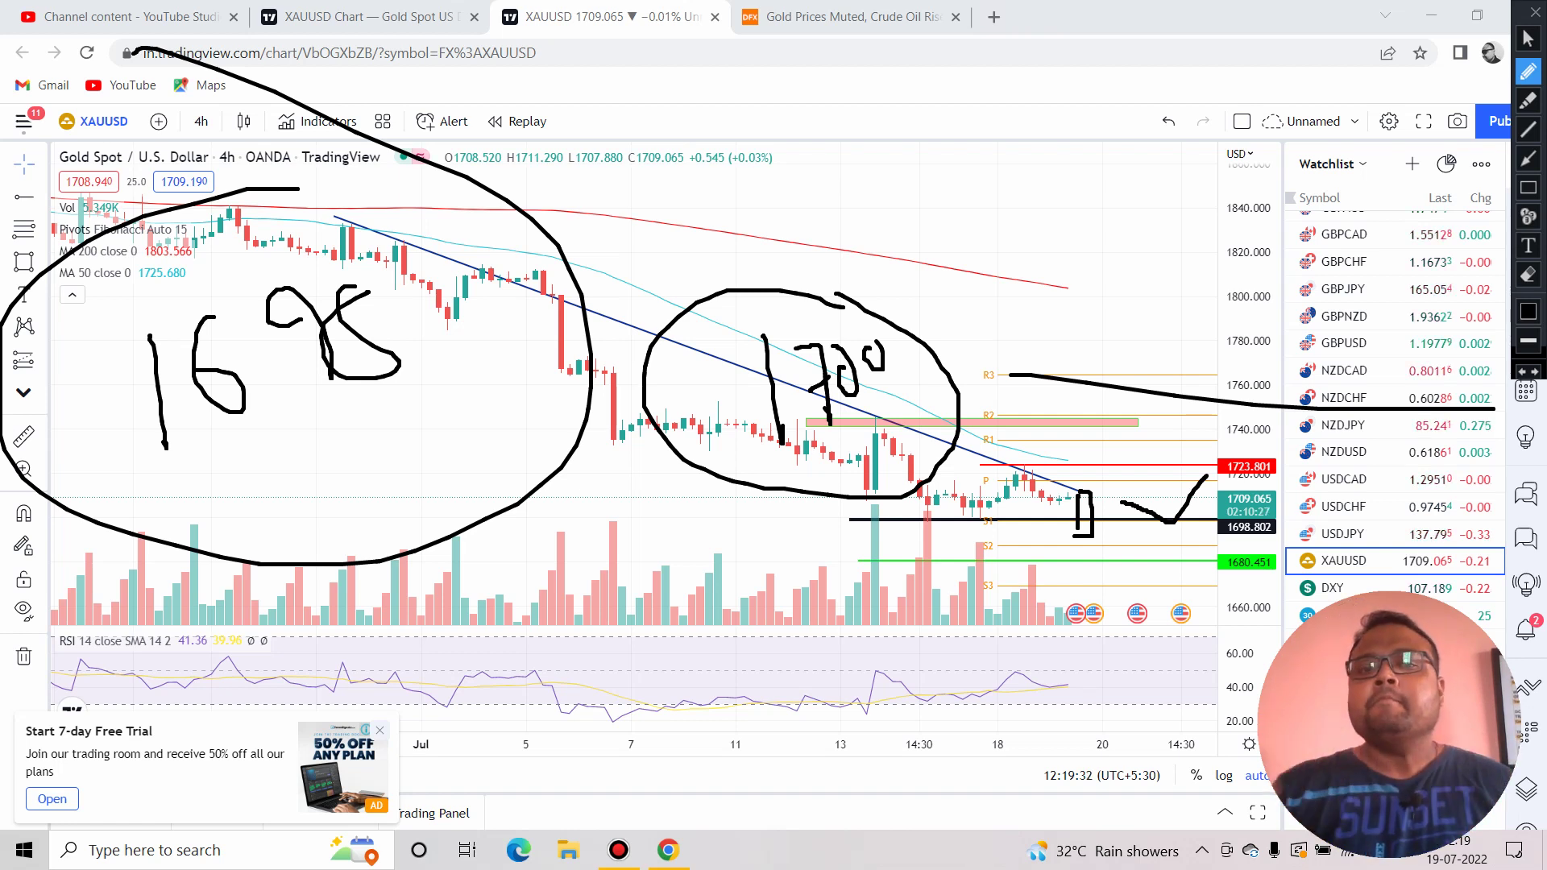
Handwrite 1680-81 beneath the candles and loop a circle around it.
{"action": "left_click_drag", "start_coordinate": [541, 617], "coordinate": [564, 745]}
{"action": "left_click_drag", "start_coordinate": [610, 600], "coordinate": [598, 660]}
{"action": "left_click_drag", "start_coordinate": [677, 600], "coordinate": [795, 606]}
{"action": "left_click_drag", "start_coordinate": [802, 582], "coordinate": [819, 645]}
{"action": "left_click_drag", "start_coordinate": [846, 596], "coordinate": [844, 653]}
{"action": "mouse_move", "coordinate": [836, 547]}
{"action": "left_mouse_down"}
{"action": "mouse_move", "coordinate": [816, 539]}
{"action": "mouse_move", "coordinate": [870, 797]}
{"action": "mouse_move", "coordinate": [821, 538]}
{"action": "left_mouse_up"}
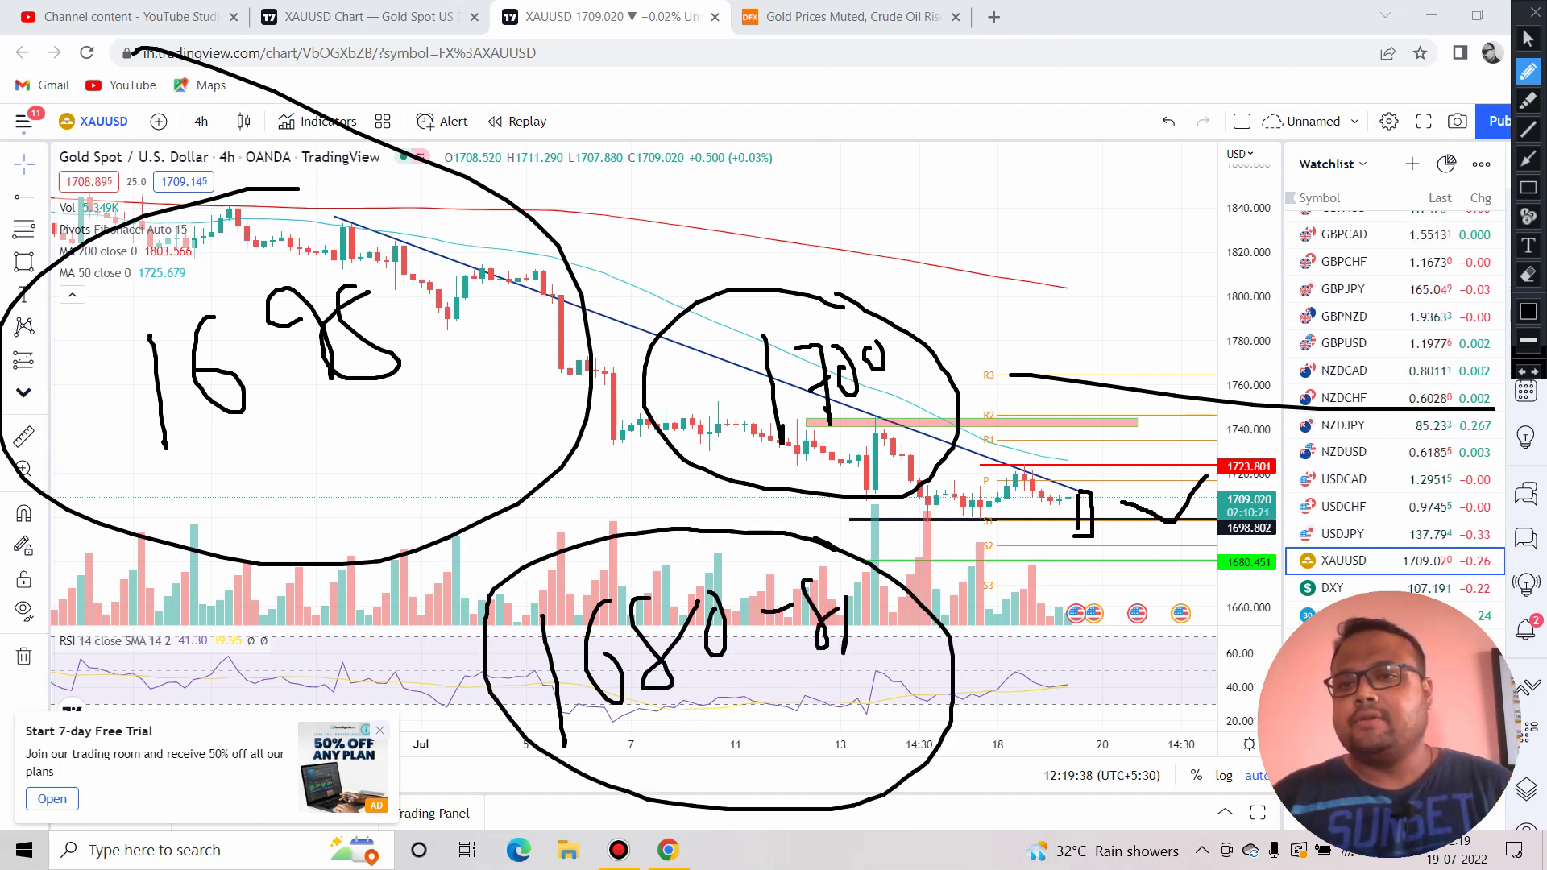